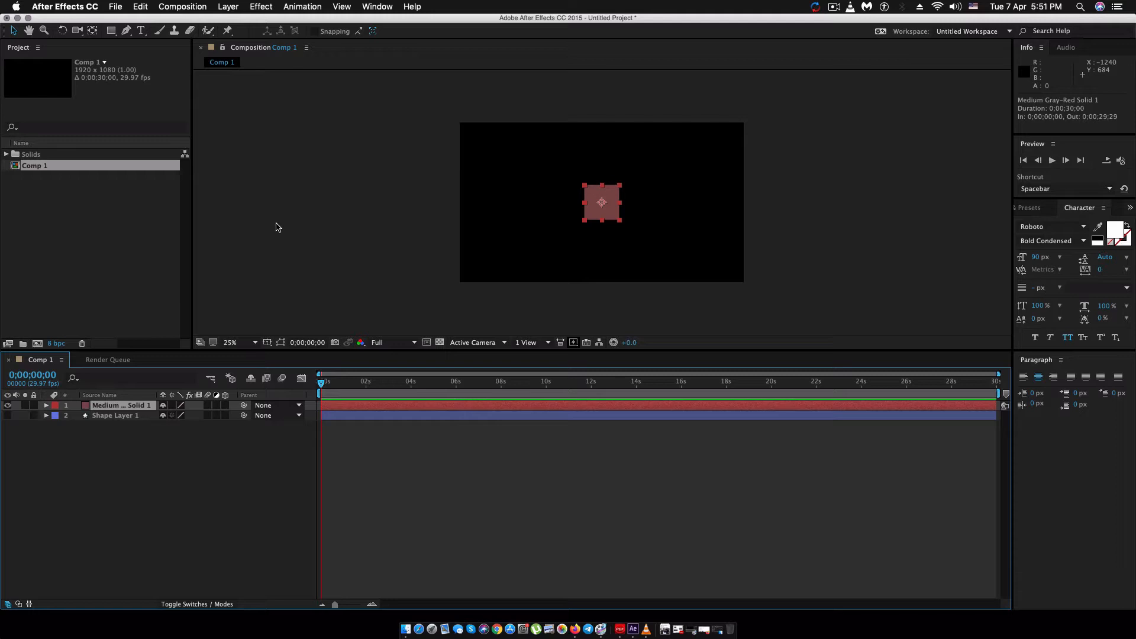
- Keyframe the solid layer's Rotation at 0° at the start and 19° at 0;00;02;26
key("r")
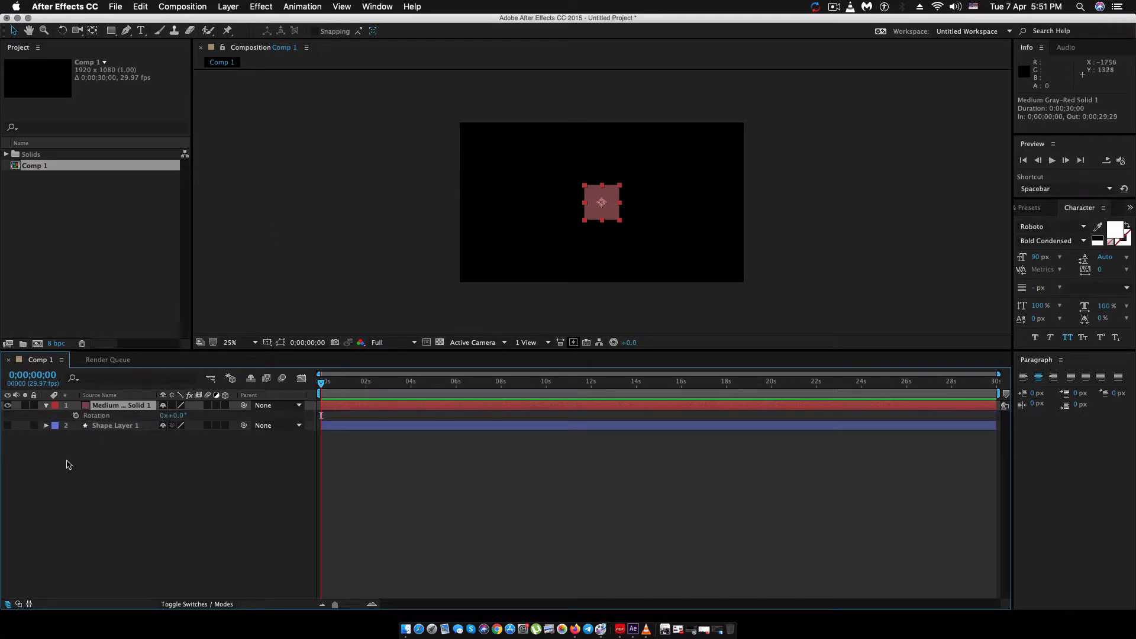
left_click(76, 415)
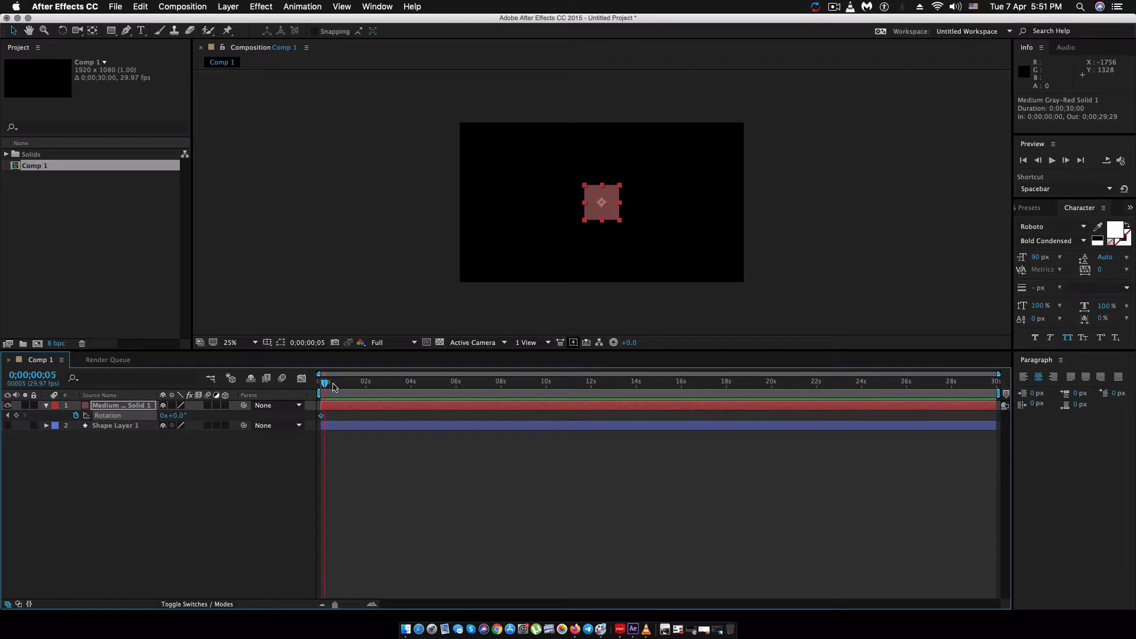
left_click_drag(324, 385, 389, 395)
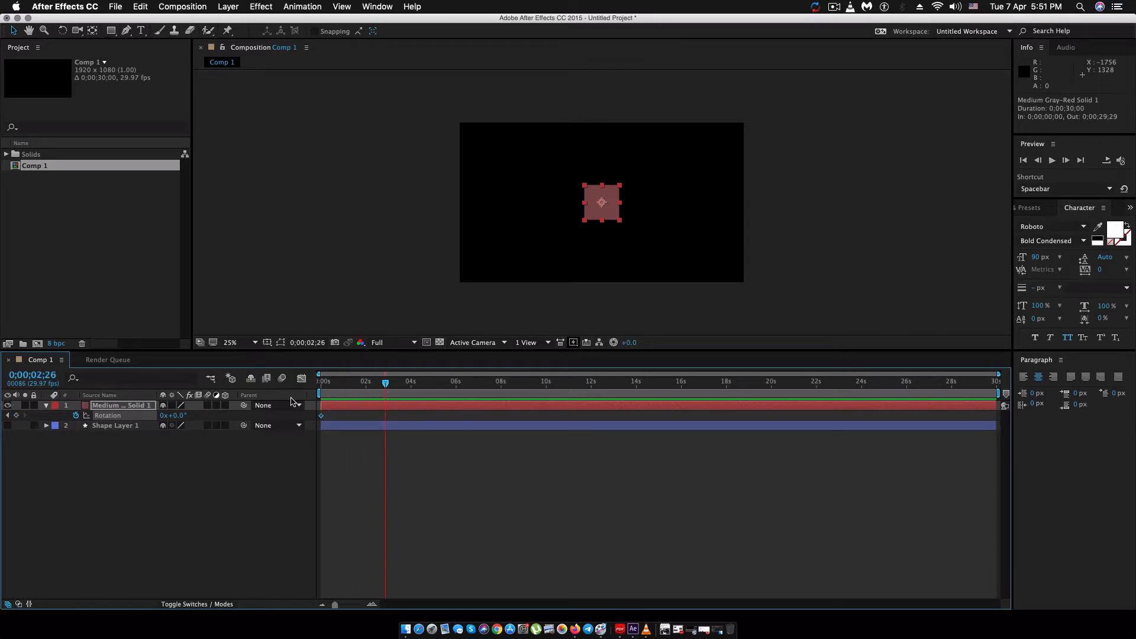
left_click(177, 416)
type("19")
key("Return")
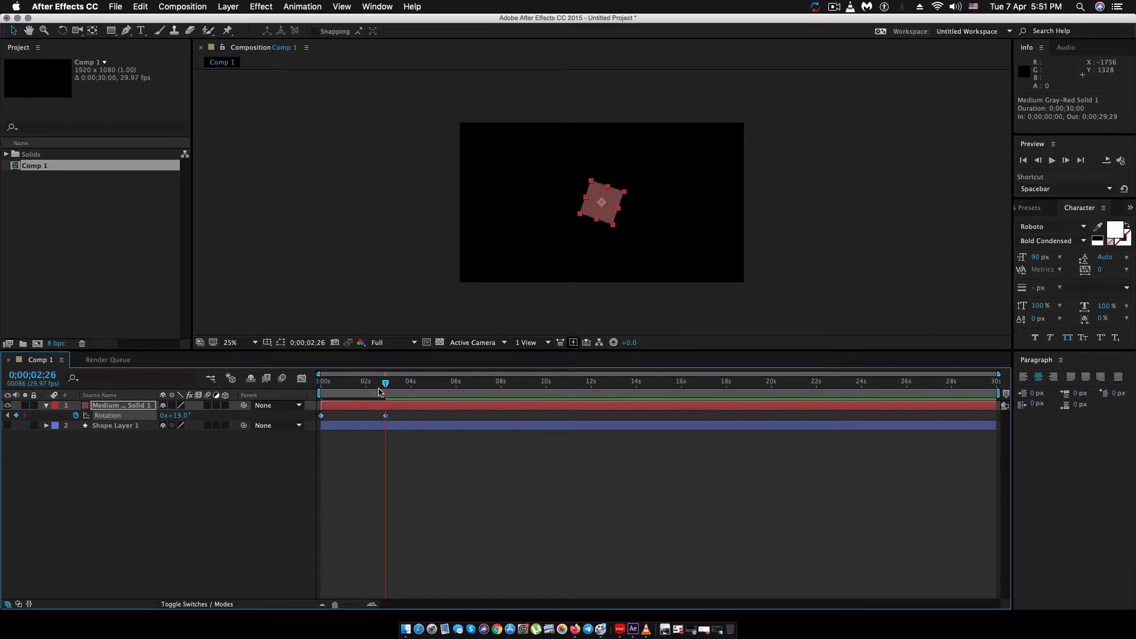
- Scrub between the solid's two rotation keyframes to review the animation
left_click_drag(385, 385, 321, 381)
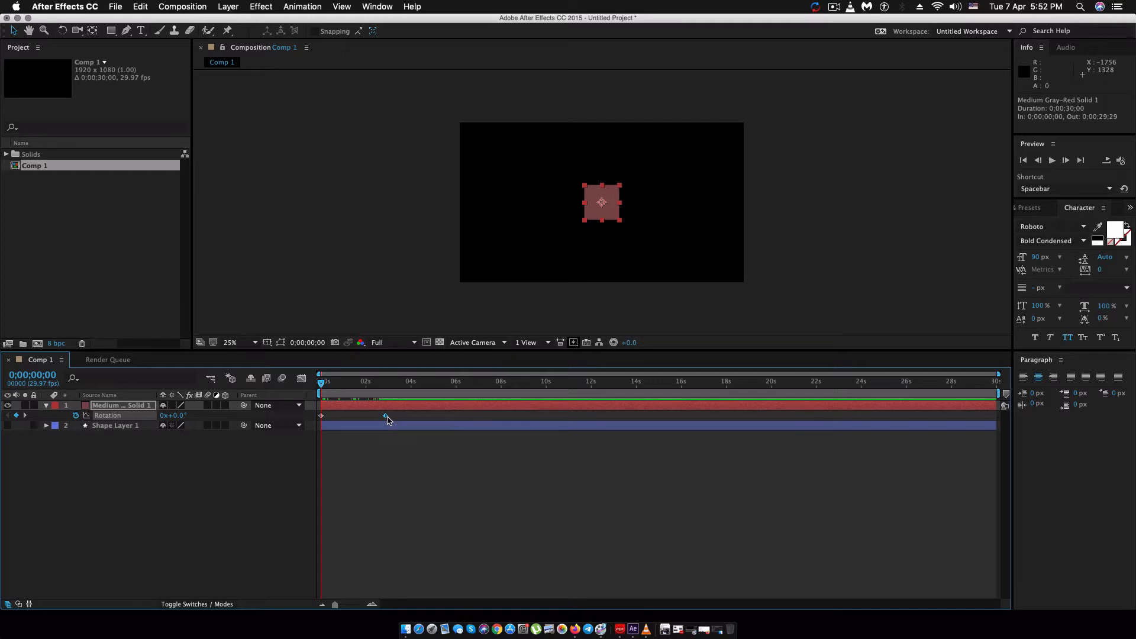
mouse_move(387, 418)
left_click_drag(321, 383, 385, 402)
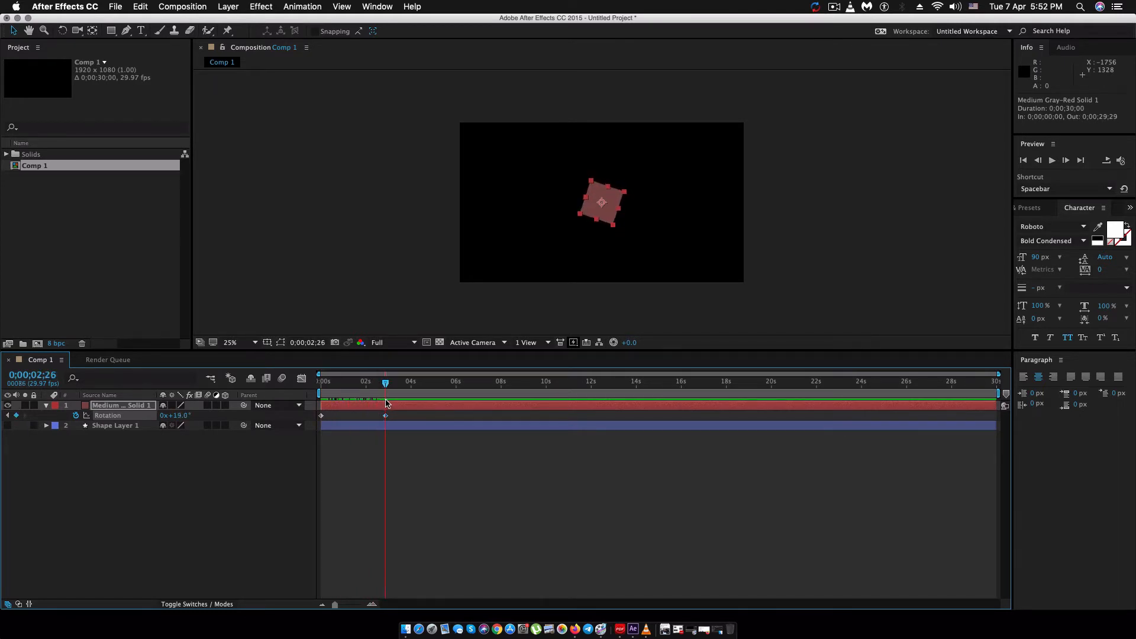
left_click(408, 468)
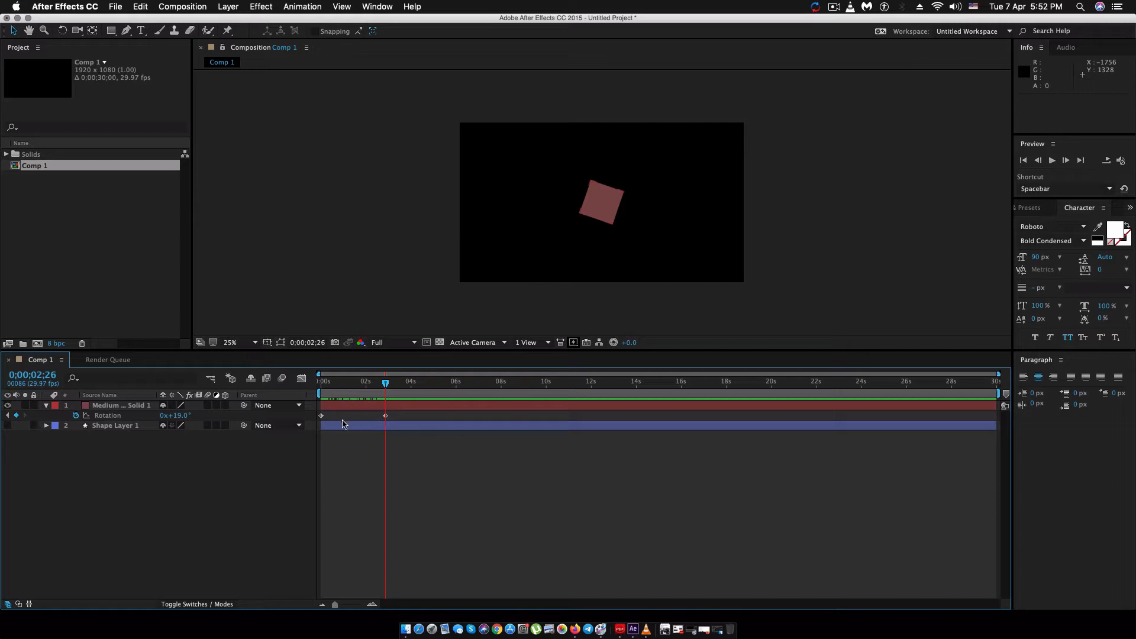
- Collapse the solid layer's properties, hide the solid and show Shape Layer 1
left_click(46, 405)
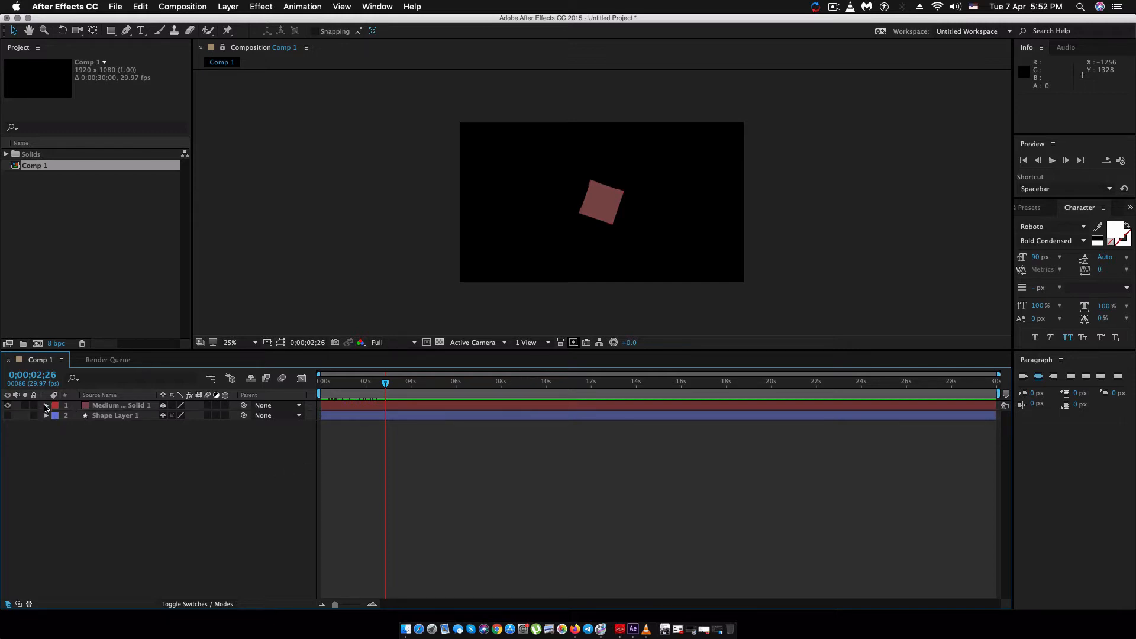
left_click(7, 405)
left_click(7, 415)
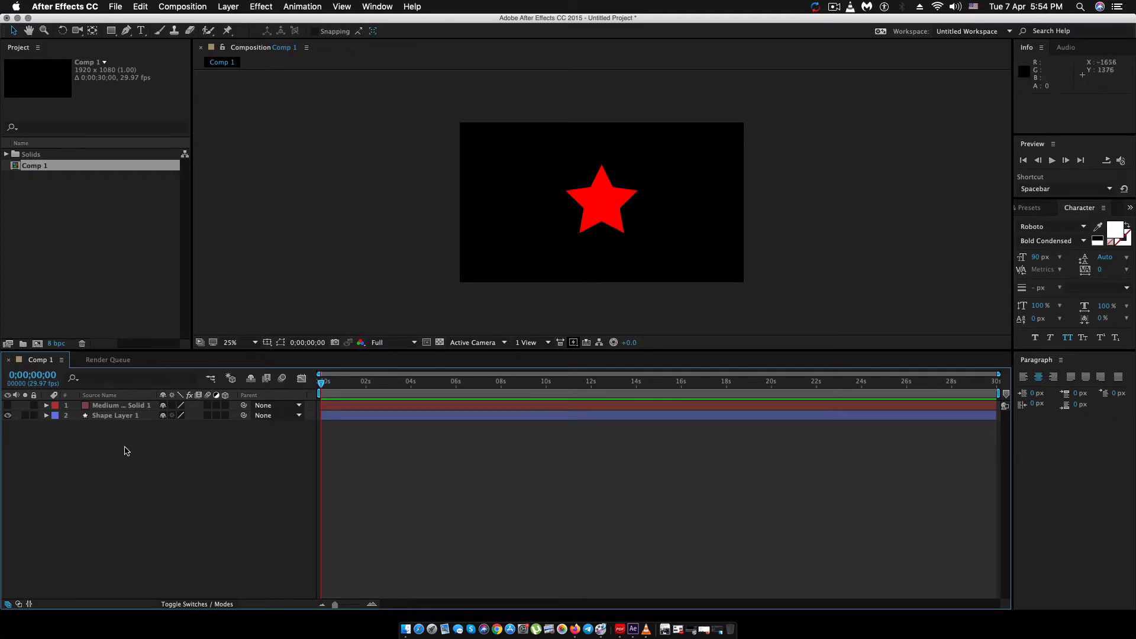
- Add an expression to Shape Layer 1's Rotation and set it to 45
left_click(46, 416)
left_click(59, 500)
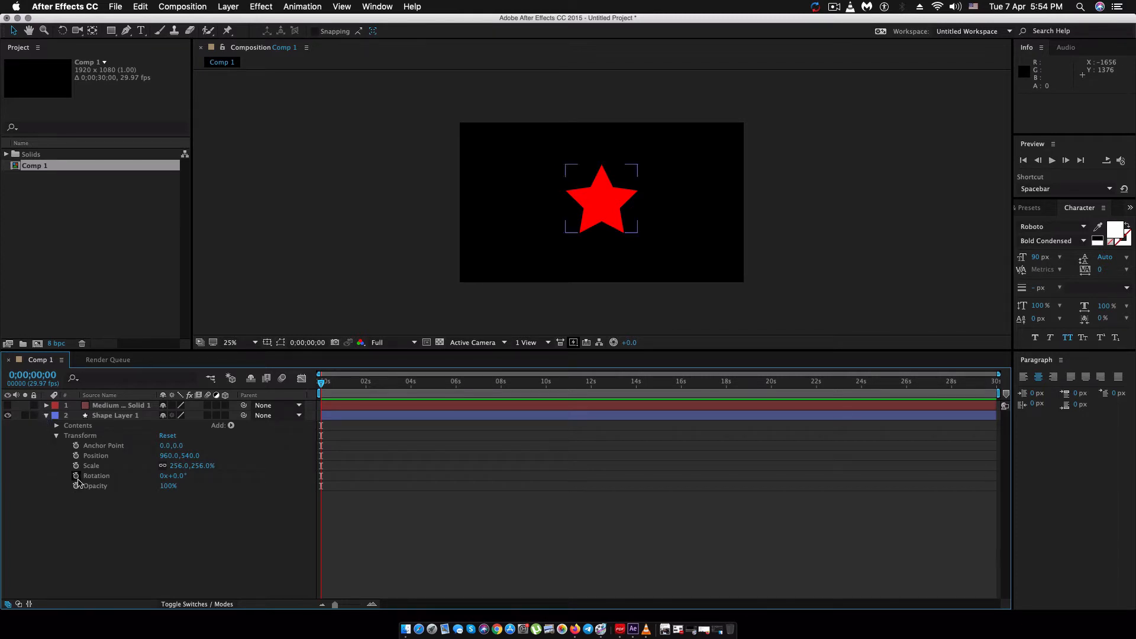
left_click(76, 477, "alt")
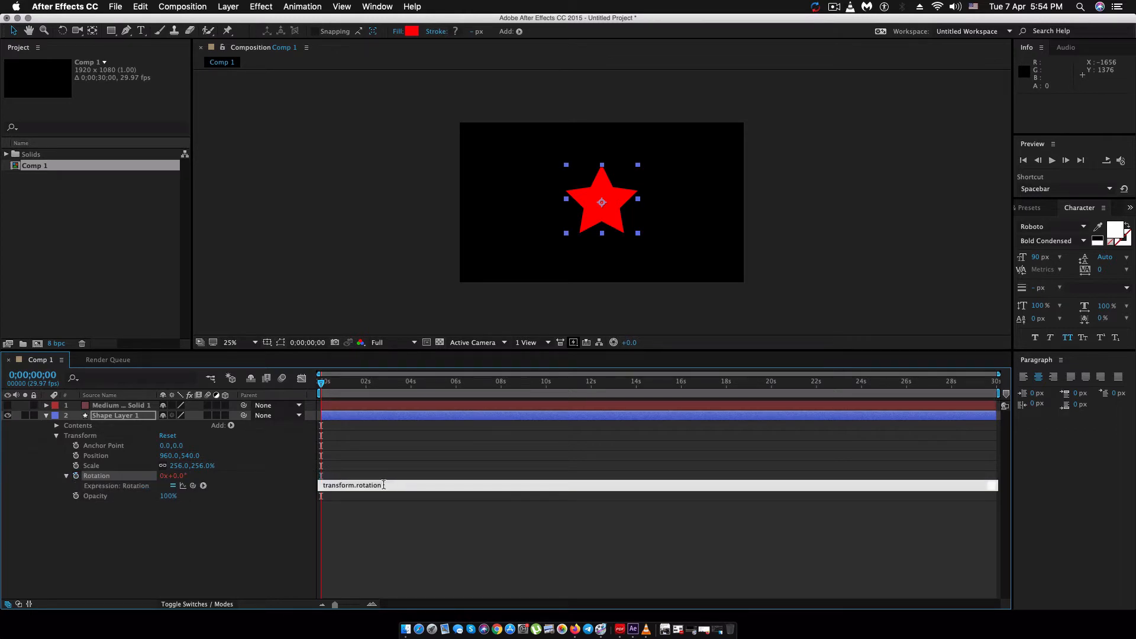
left_click(381, 483)
key("BackSpace")
type("45")
key("Return")
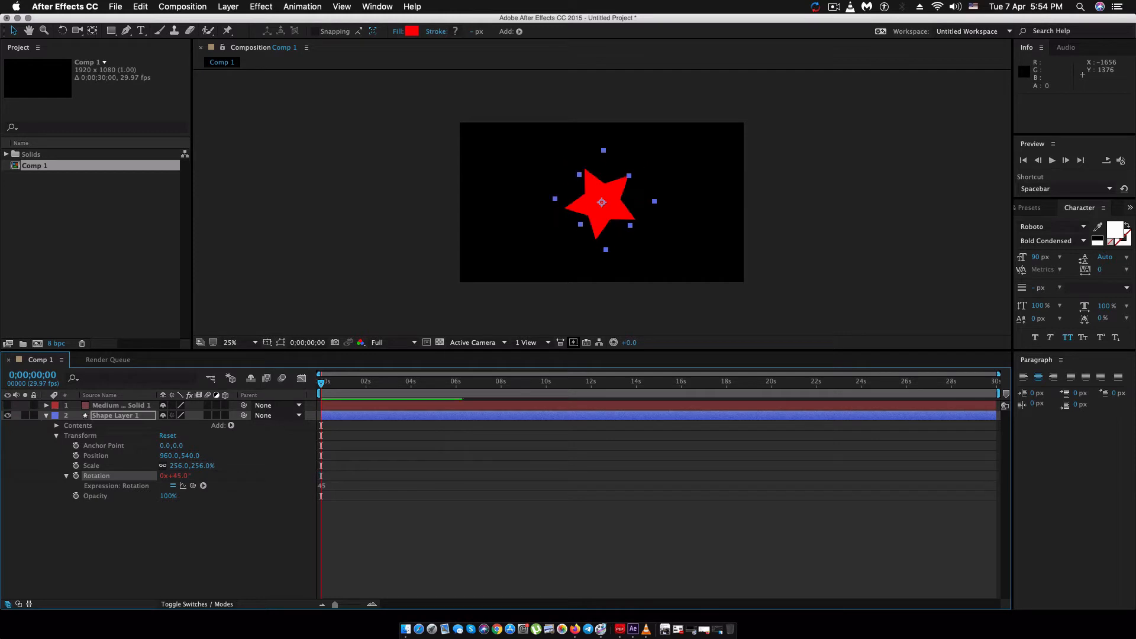
left_click(490, 530)
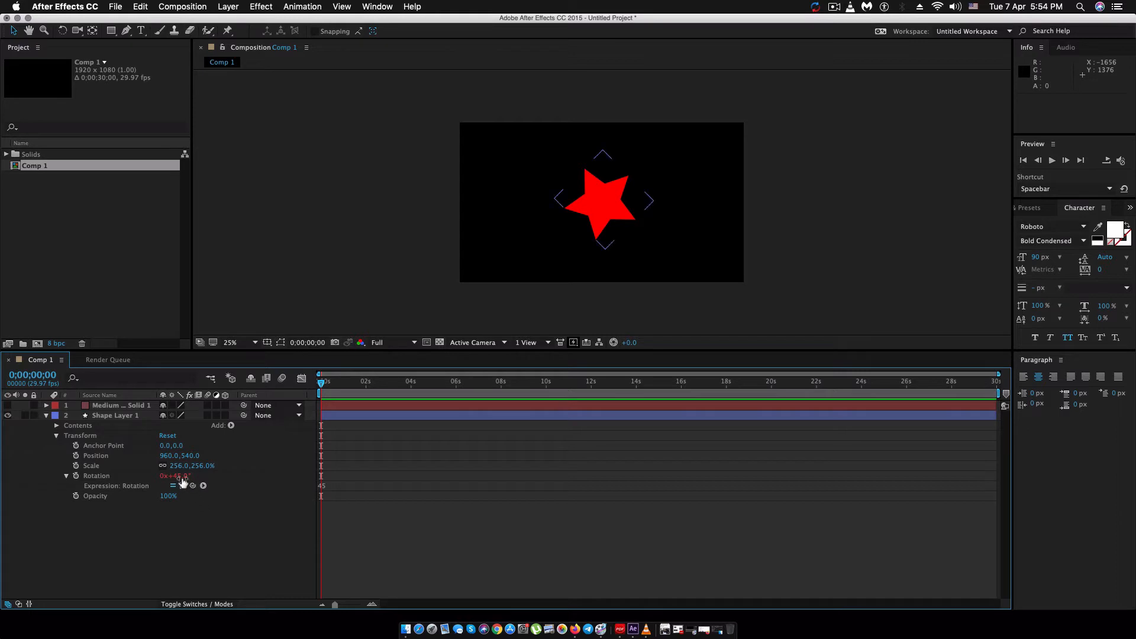
- Try to change the star's rotation by hand and check it at 0;00;00;28
mouse_move(181, 478)
left_mouse_down()
mouse_move(197, 478)
mouse_move(185, 481)
left_mouse_up()
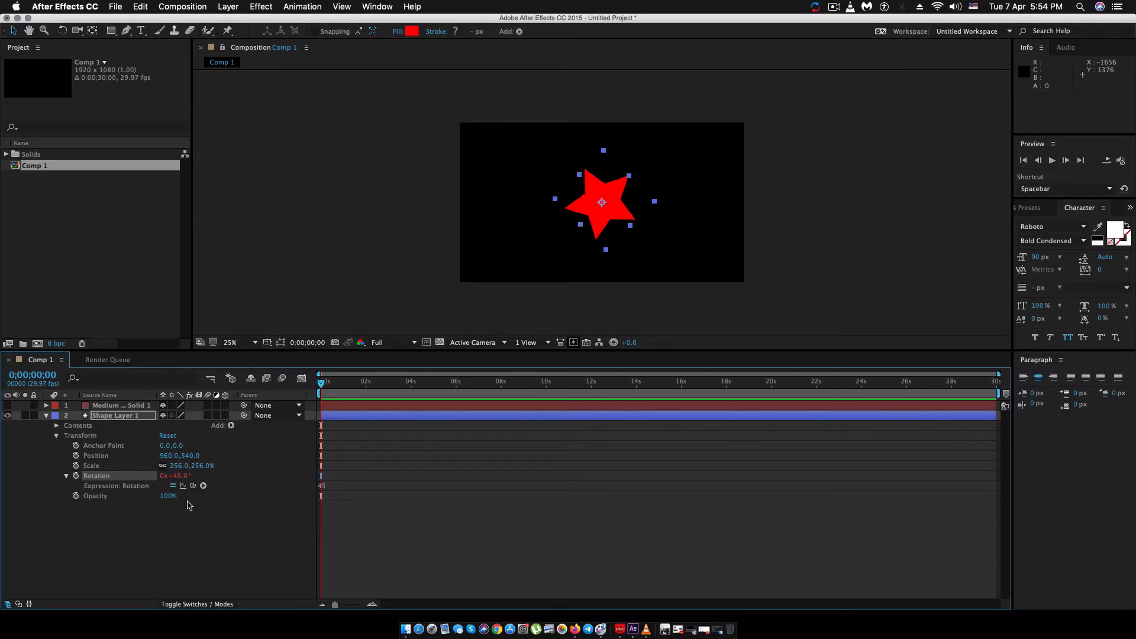
left_click(191, 510)
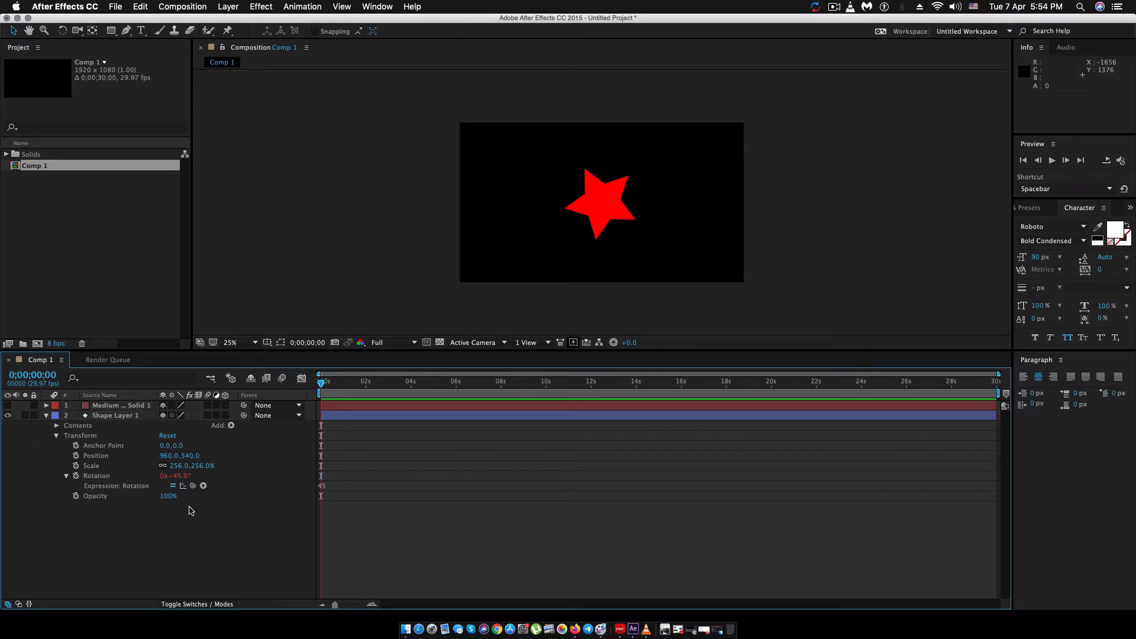
left_click(342, 382)
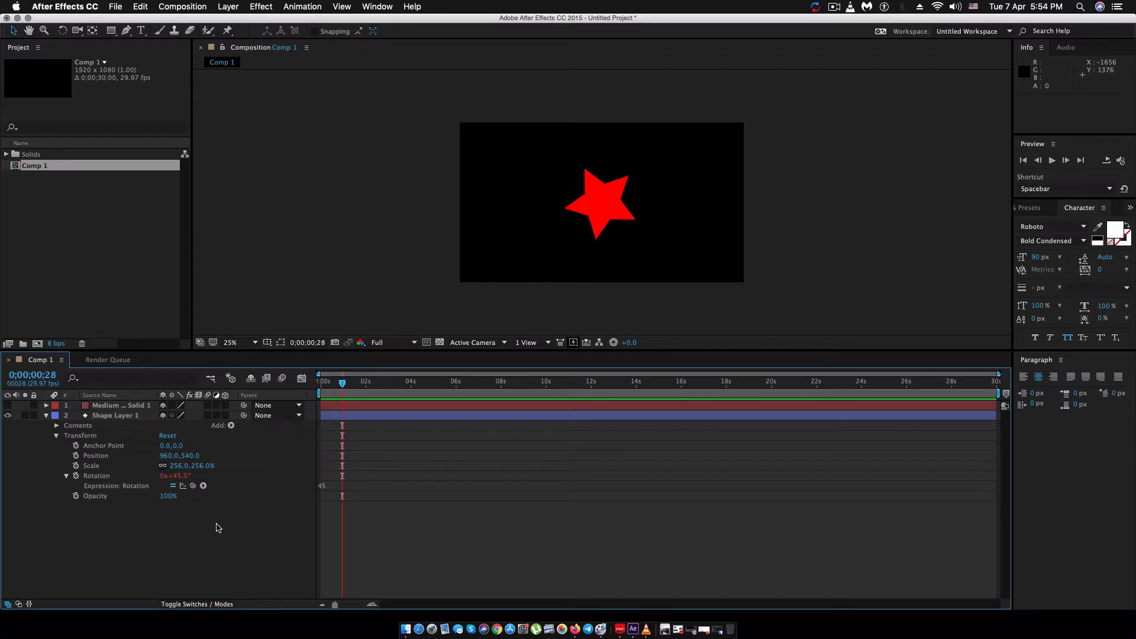
- Switch the rotation expression off and back on to compare the star's rotation
left_click(173, 500)
left_click(175, 517)
left_click(173, 485)
left_click(173, 486)
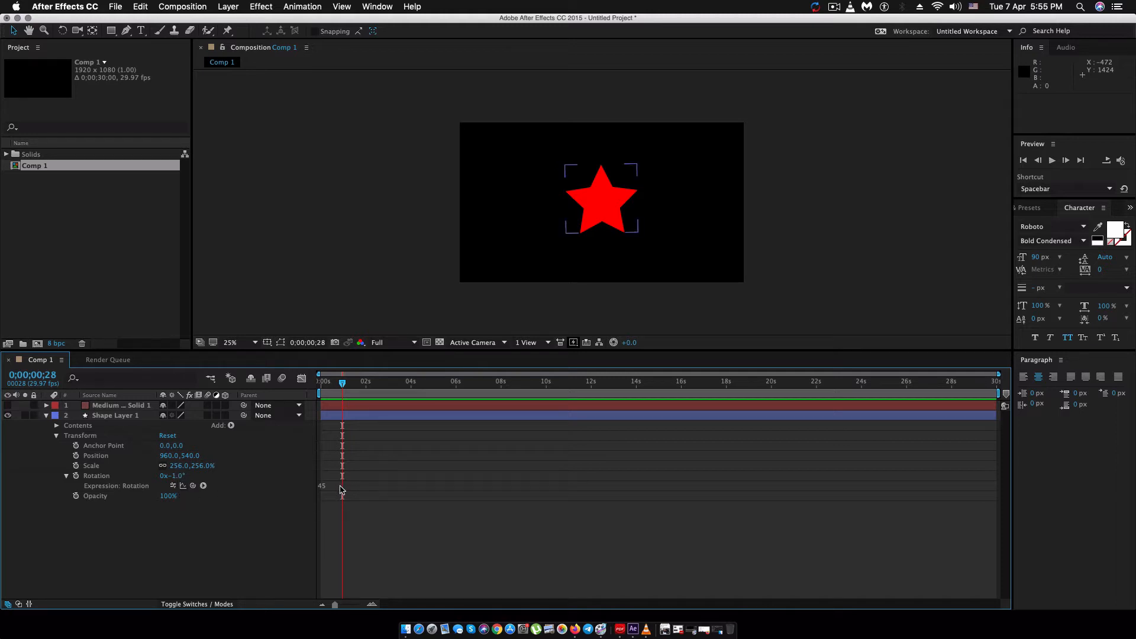
left_click(172, 486)
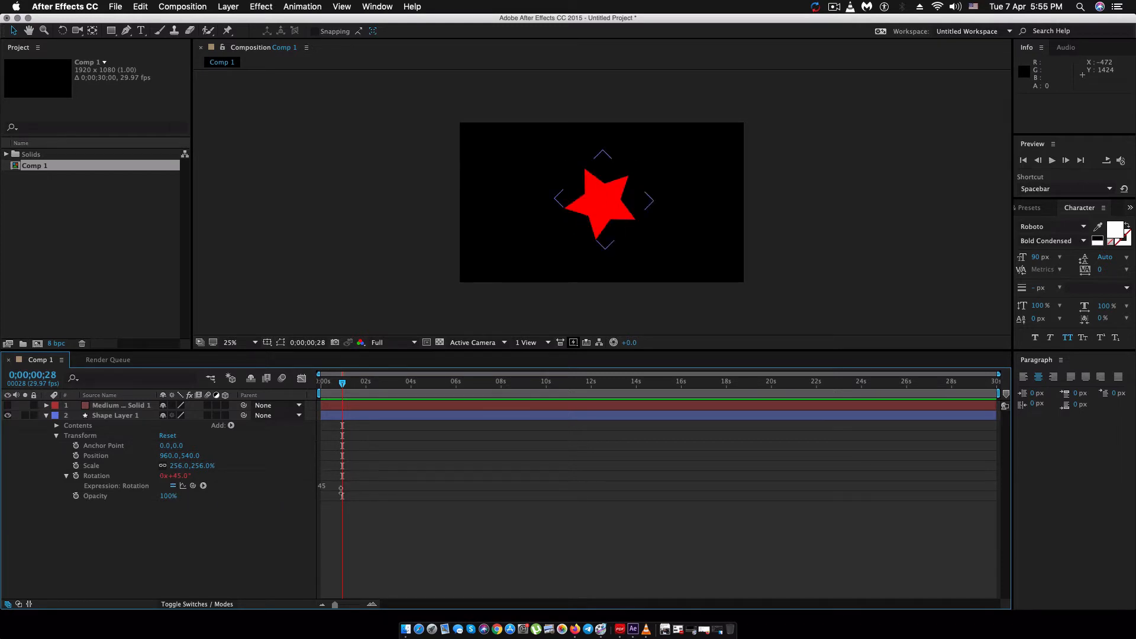
- Extend the rotation expression to 45 +10 - 2 and check the star at 0;00;02;08
left_click(339, 485)
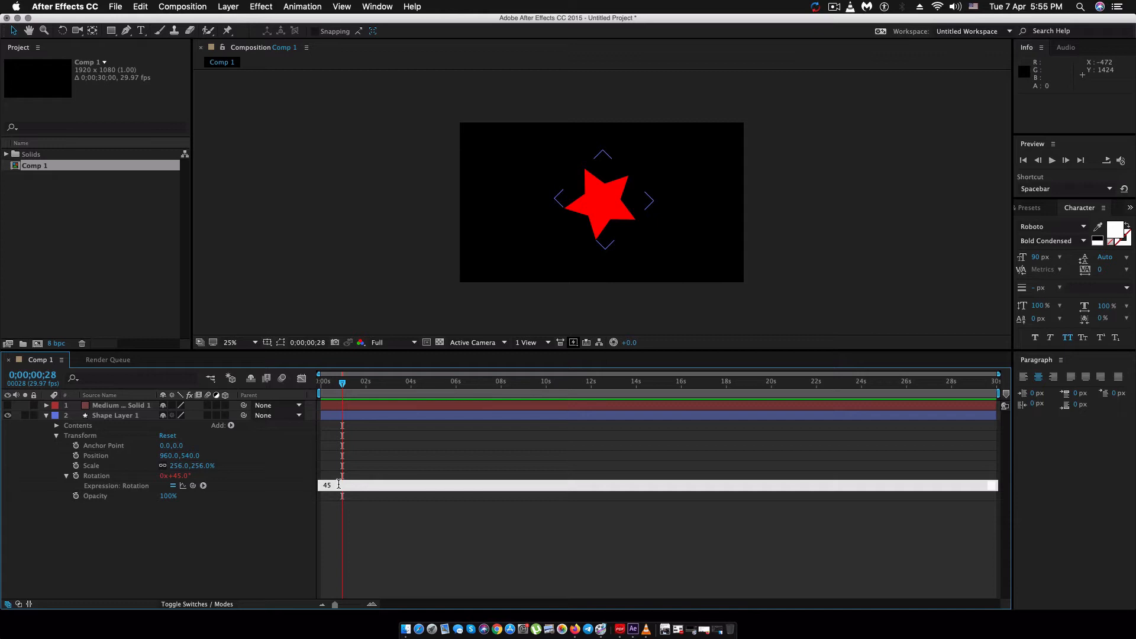
type("+10 - 2")
left_click(358, 531)
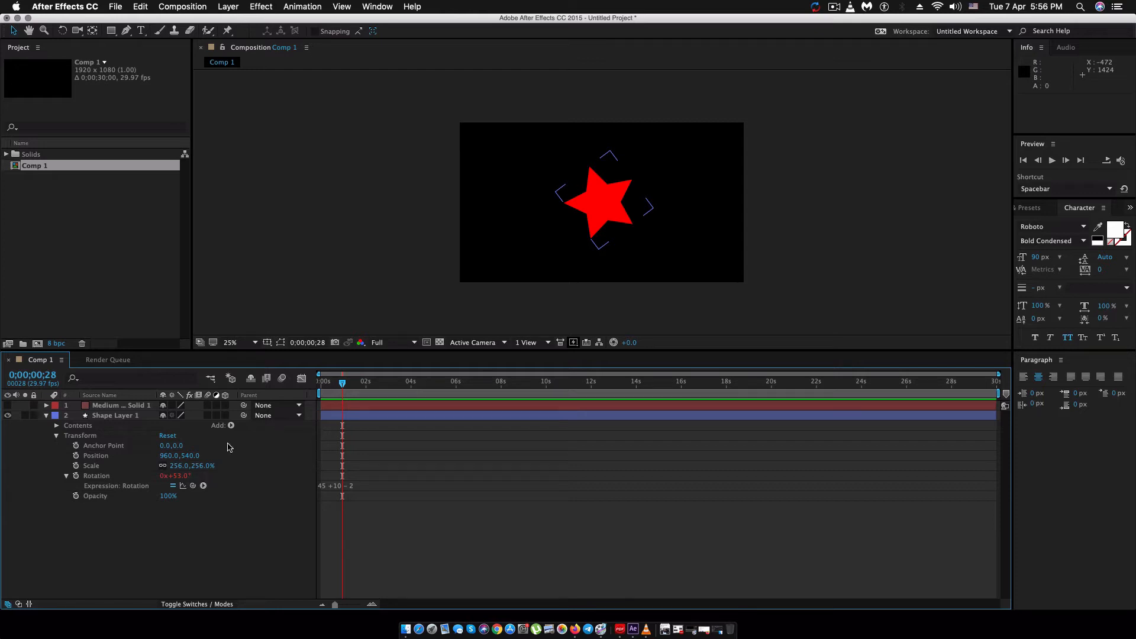
left_click(371, 385)
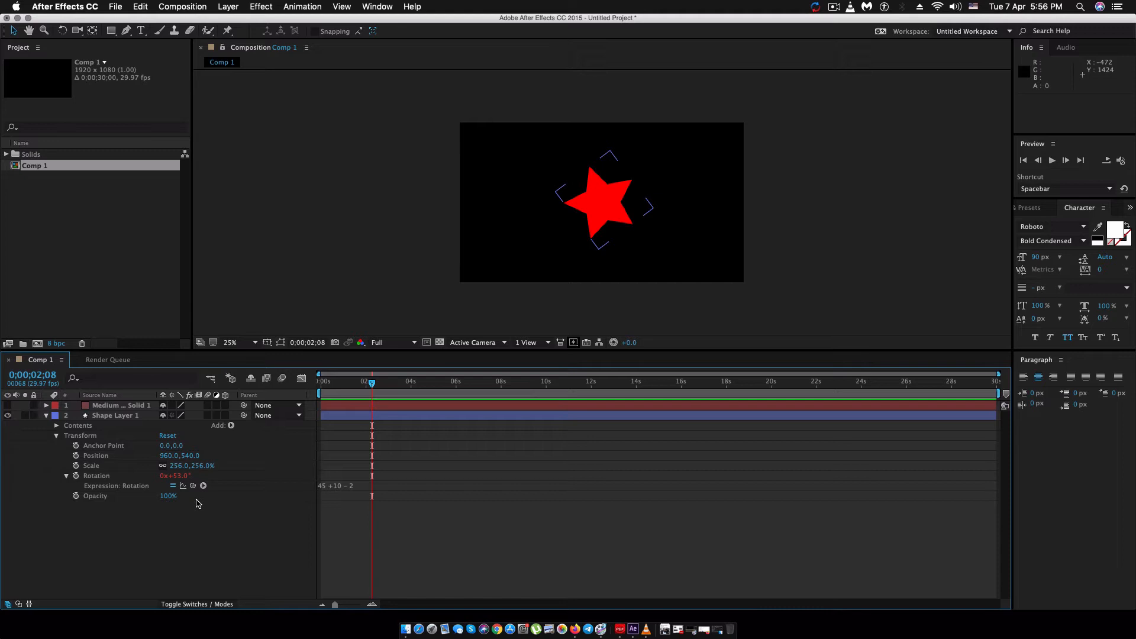
- Add extra spaces before the 10 in the rotation expression and check the star at 0;00;03;22
left_click(356, 486)
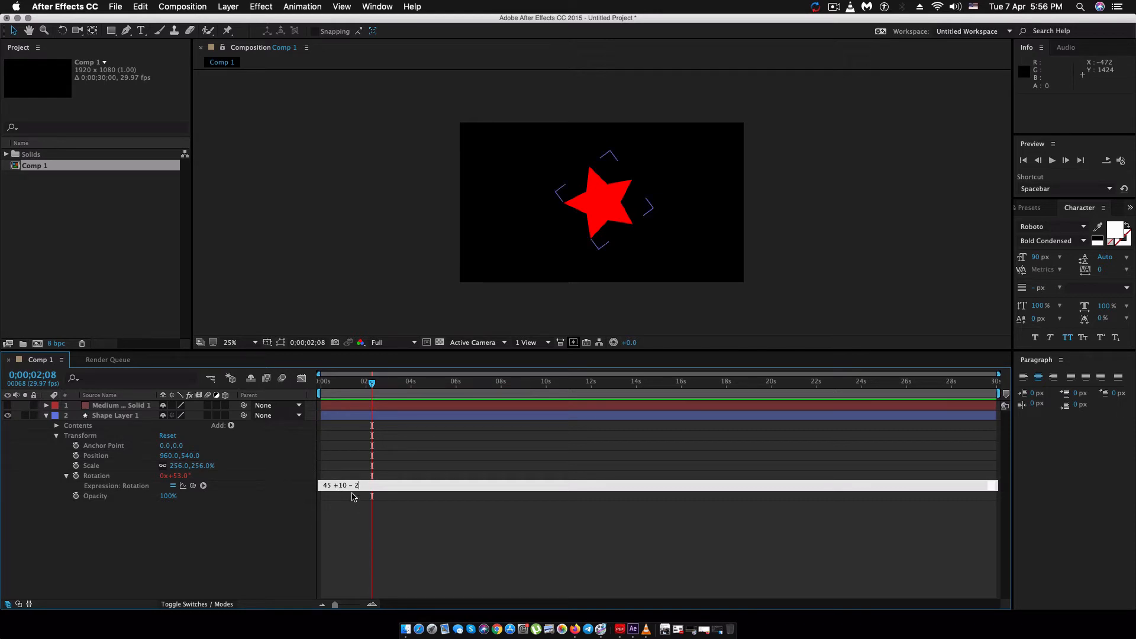
left_click(339, 486)
left_click(400, 512)
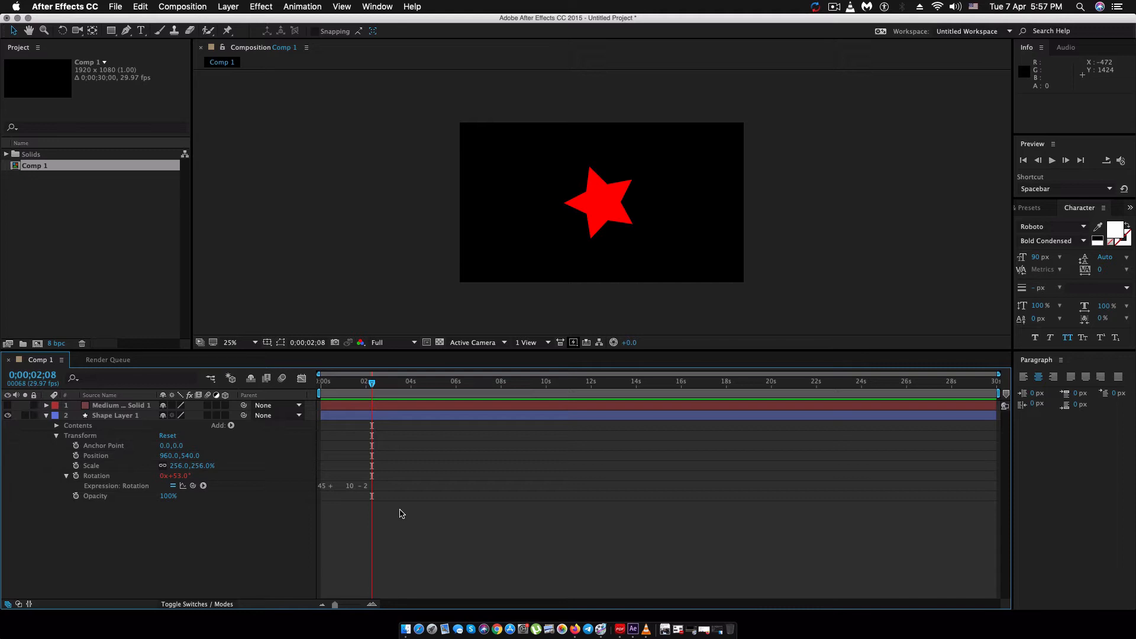
left_click(405, 384)
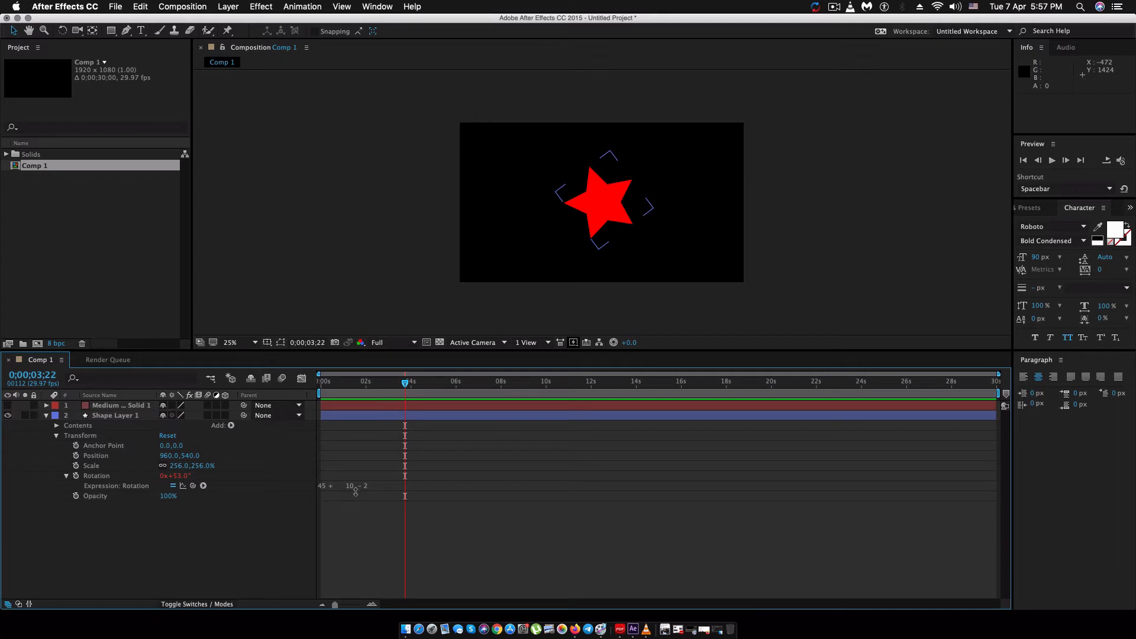
- Make the rotation expression field slightly taller, and collapse and reopen the expression
left_click_drag(354, 491, 354, 497)
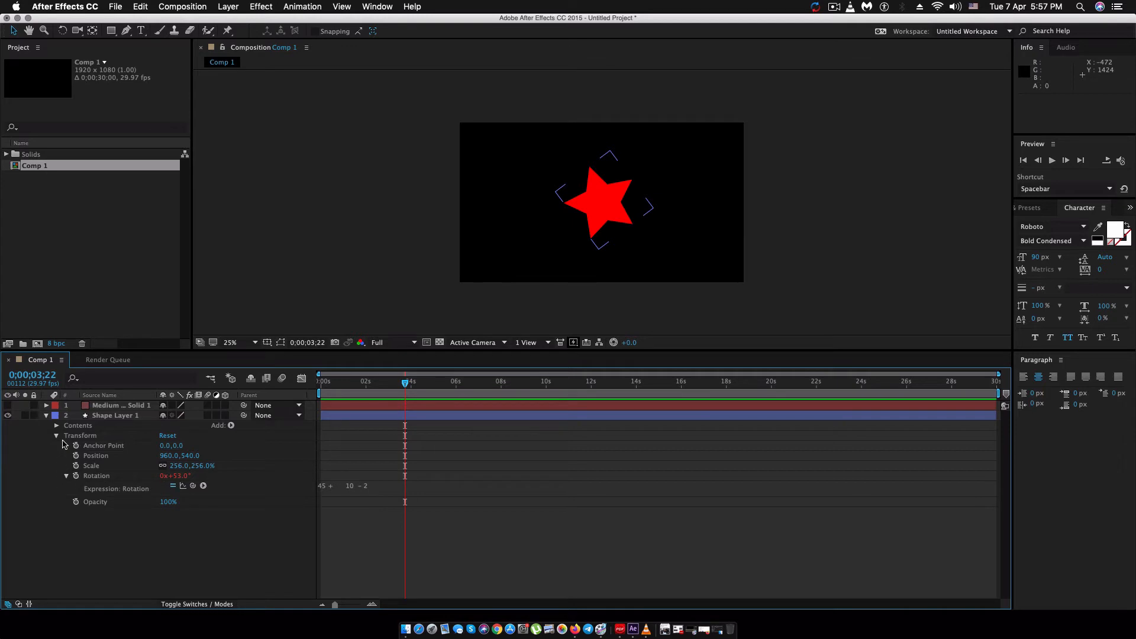
left_click(66, 476)
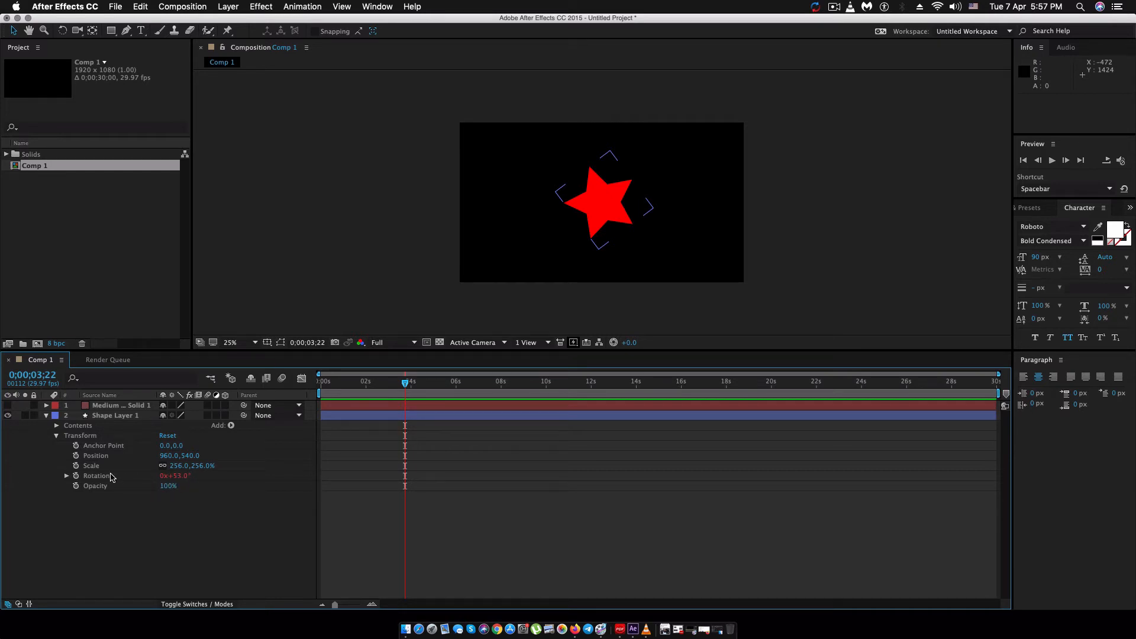
left_click(67, 476)
left_click(107, 525)
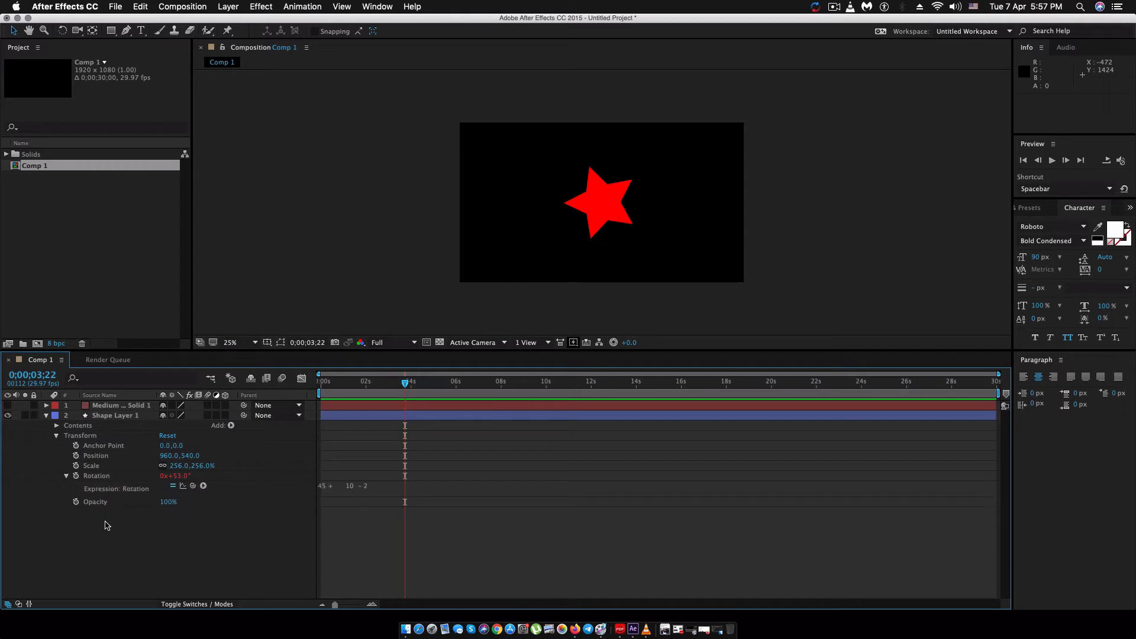
- Set the star's underlying rotation to 90° and disable its rotation expression
left_click(174, 485)
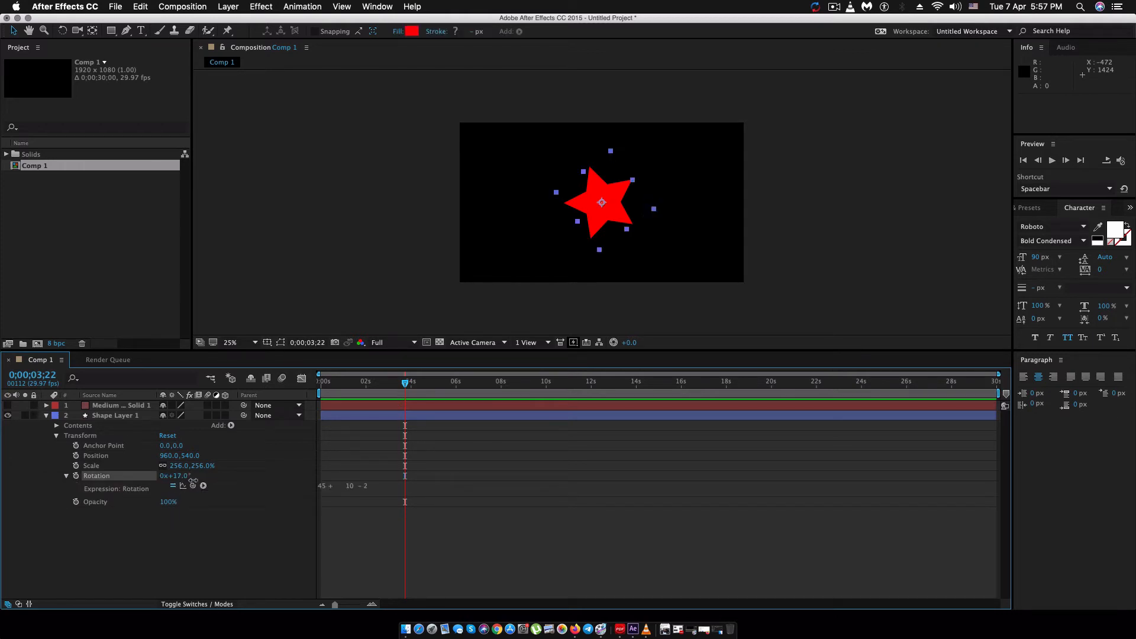
left_click_drag(174, 483, 238, 485)
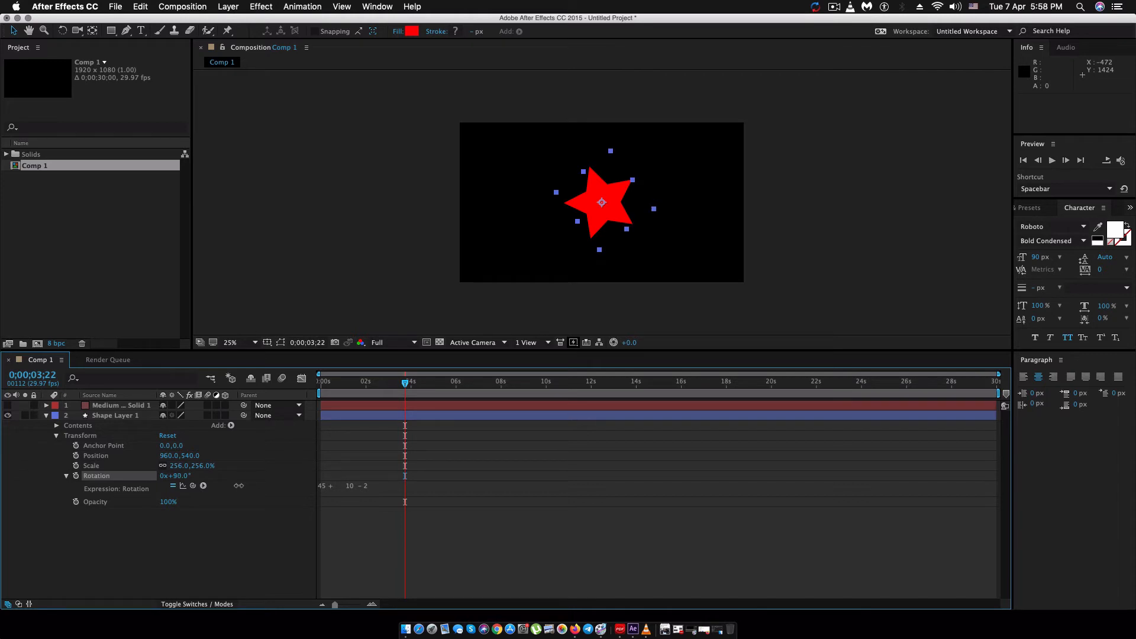
left_click_drag(238, 485, 239, 485)
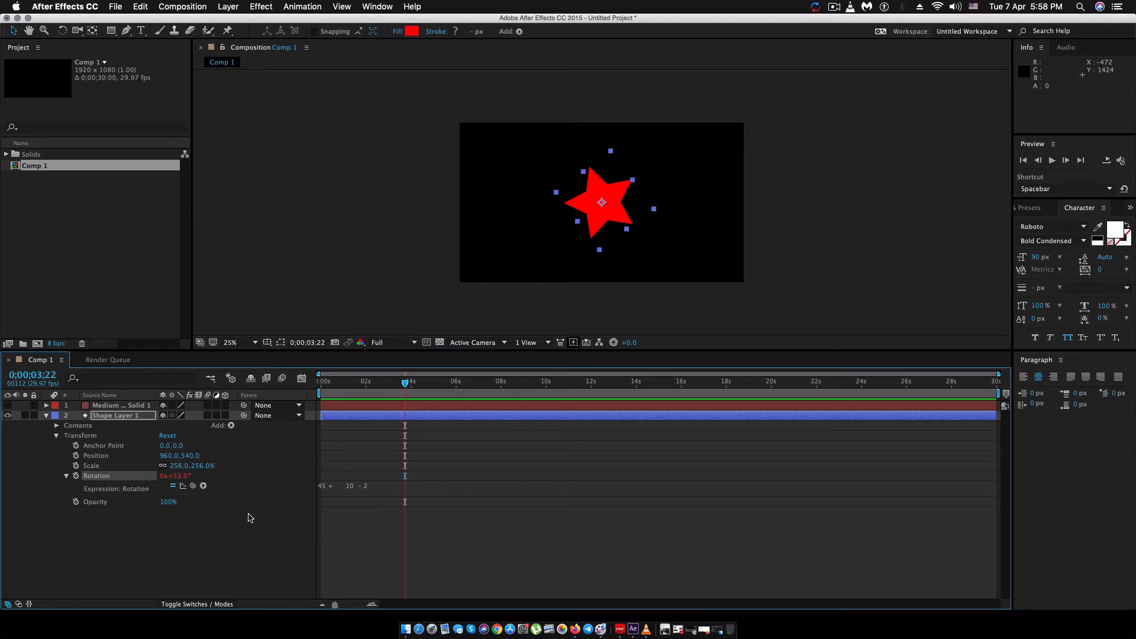
left_click(172, 487)
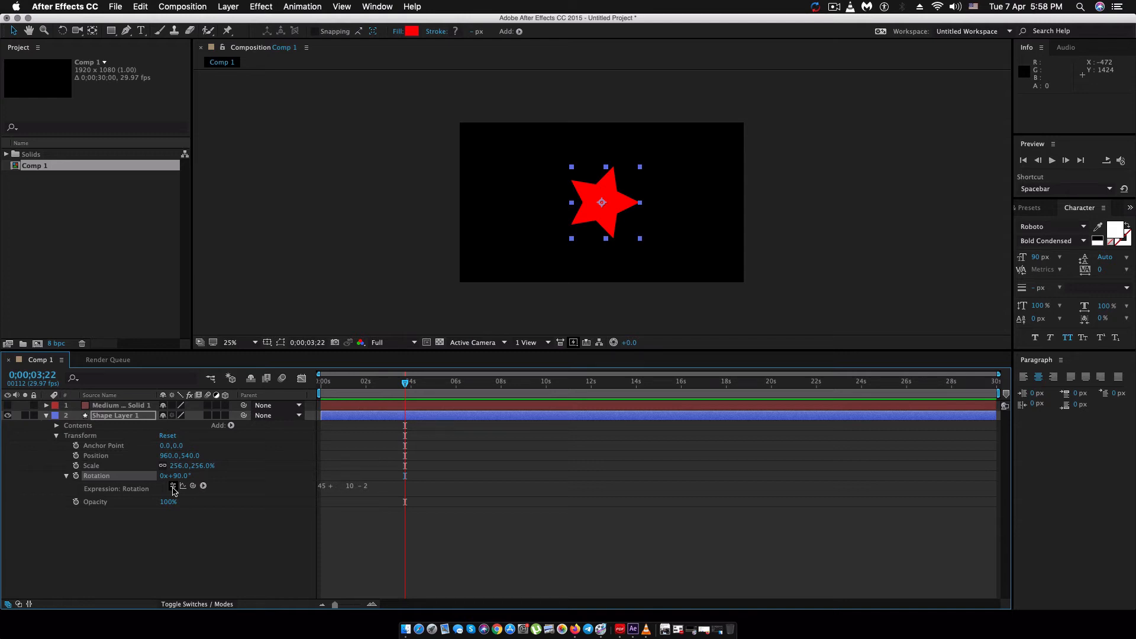
- Replace the star's rotation expression with a new one reading transform.opacity
left_click(76, 476, "alt")
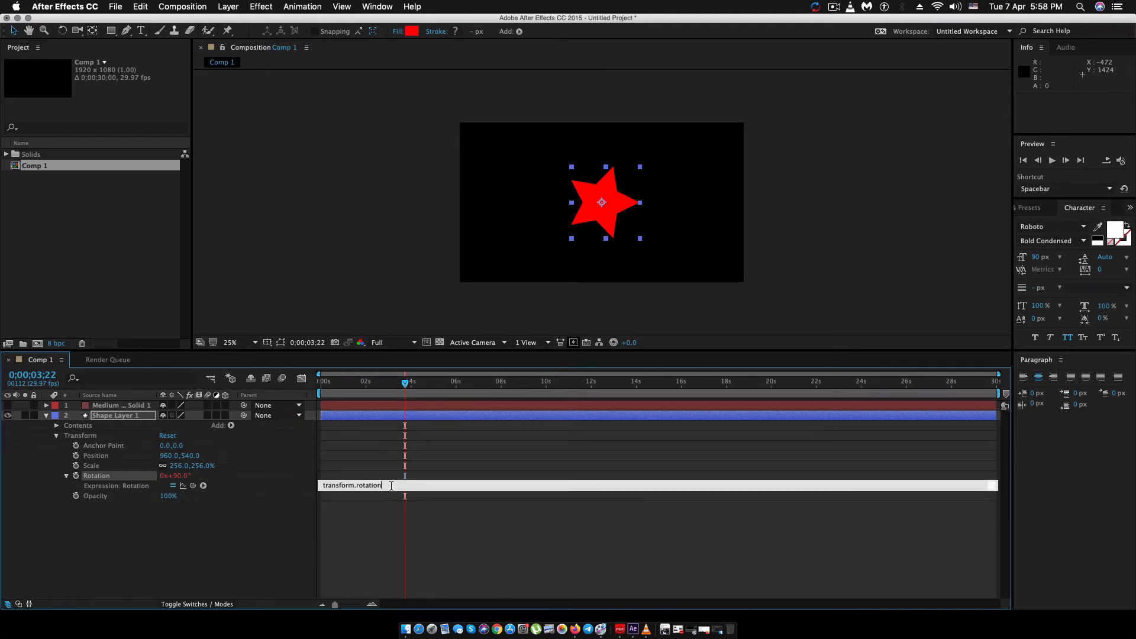
key("BackSpace")
key("BackSpace")
key("BackSpace")
key("BackSpace")
key("BackSpace")
key("BackSpace")
key("BackSpace")
key("BackSpace")
type("opacity")
key("KP_Enter")
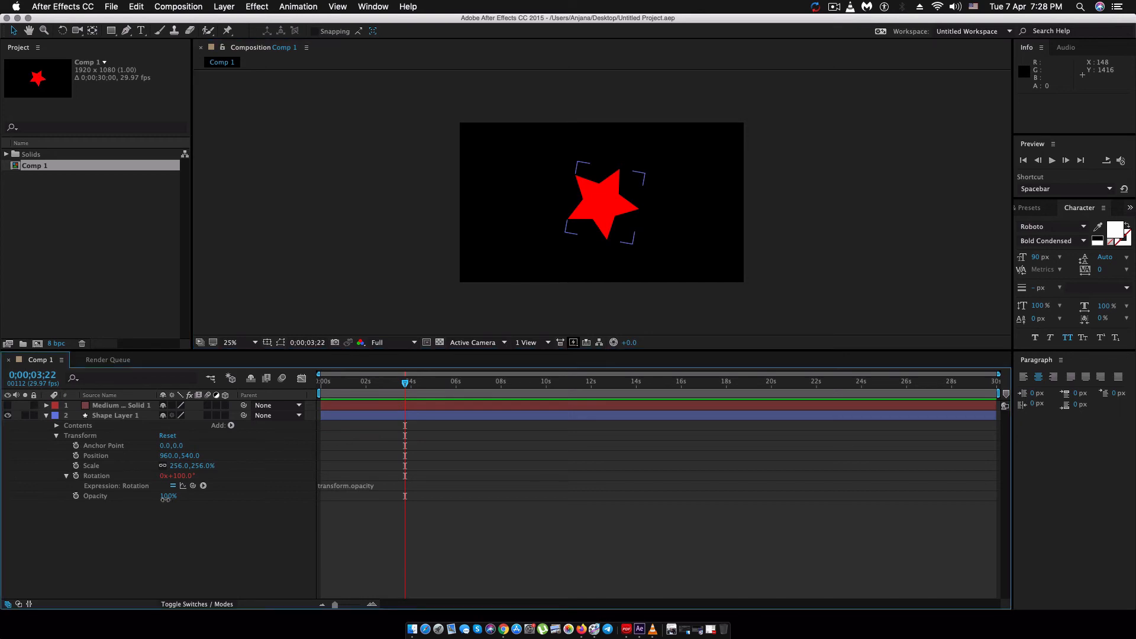
- Select the star layer's opacity and lower it to 0% with the rotation expression active
left_click(167, 500)
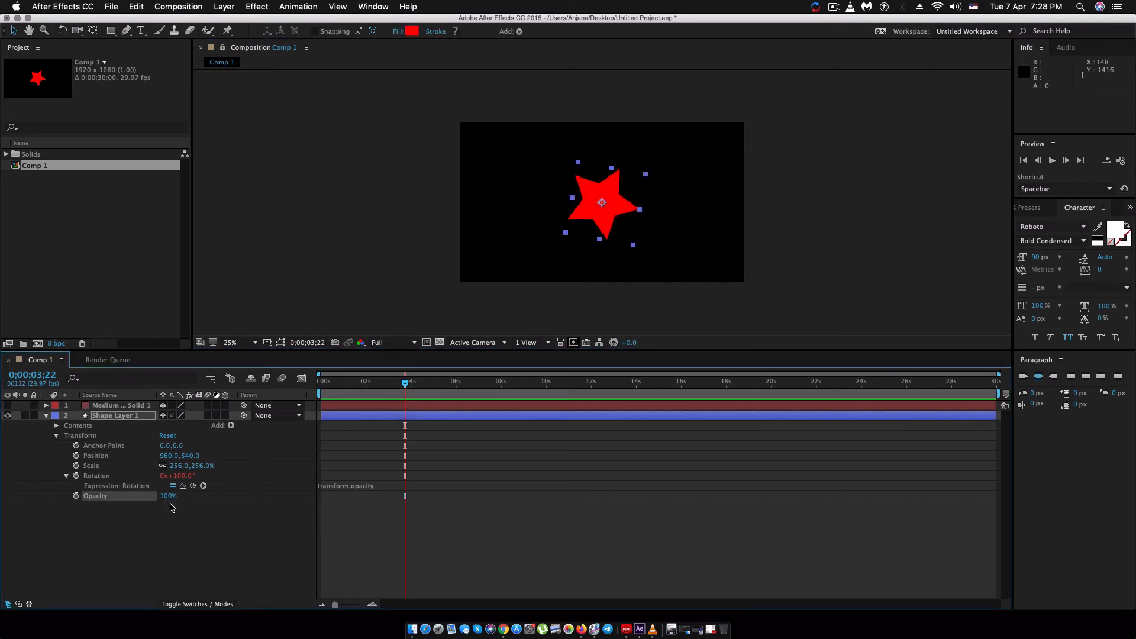
left_click(171, 508)
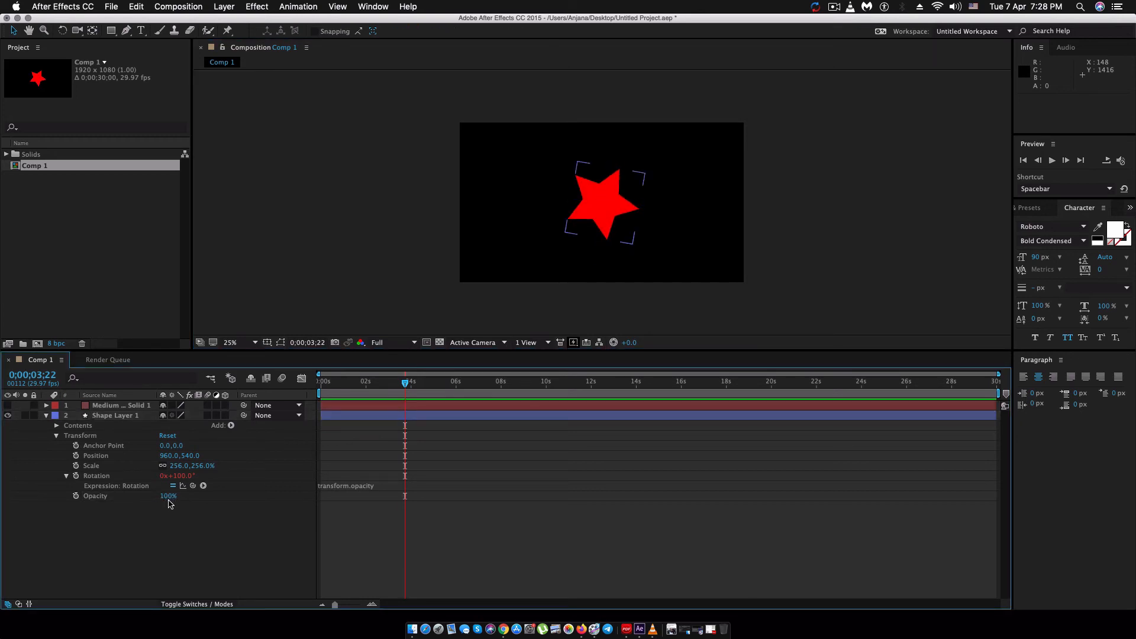
mouse_move(169, 503)
left_mouse_down()
mouse_move(141, 496)
mouse_move(176, 506)
left_mouse_up()
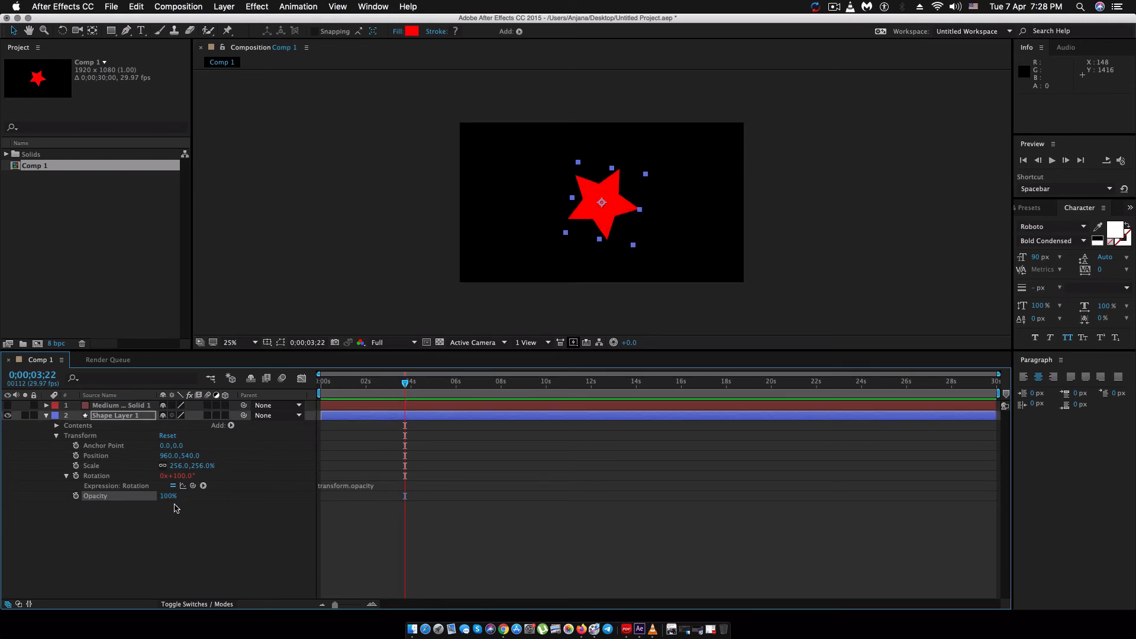
left_click_drag(170, 502, 2, 511)
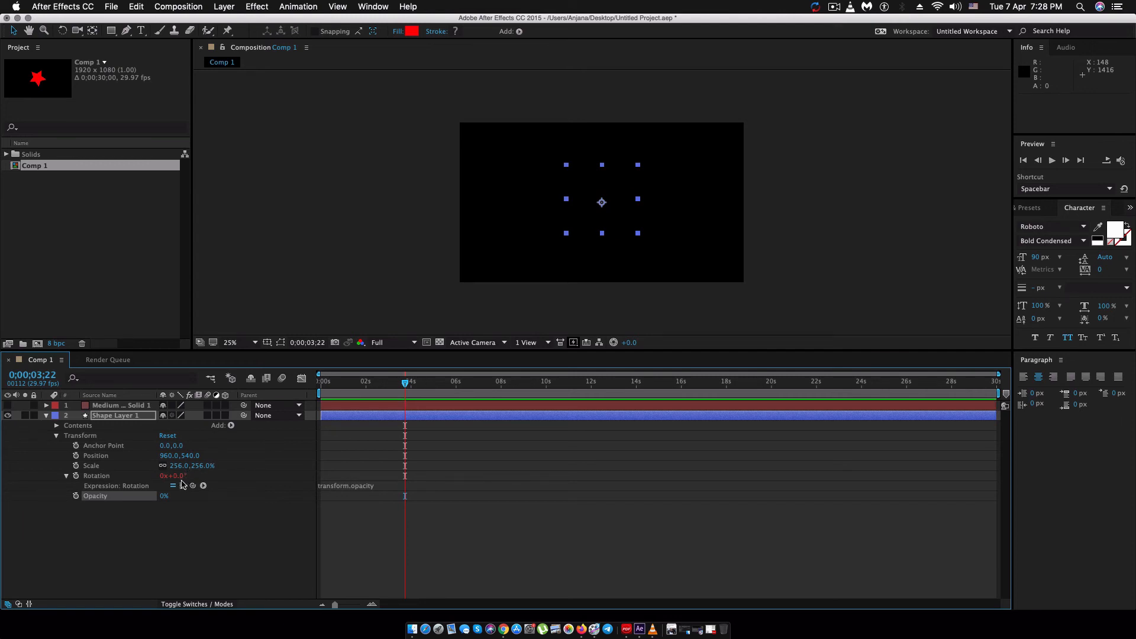
- Set the star's opacity to 50% and deselect the layer
left_click(163, 496)
type("50")
key("Return")
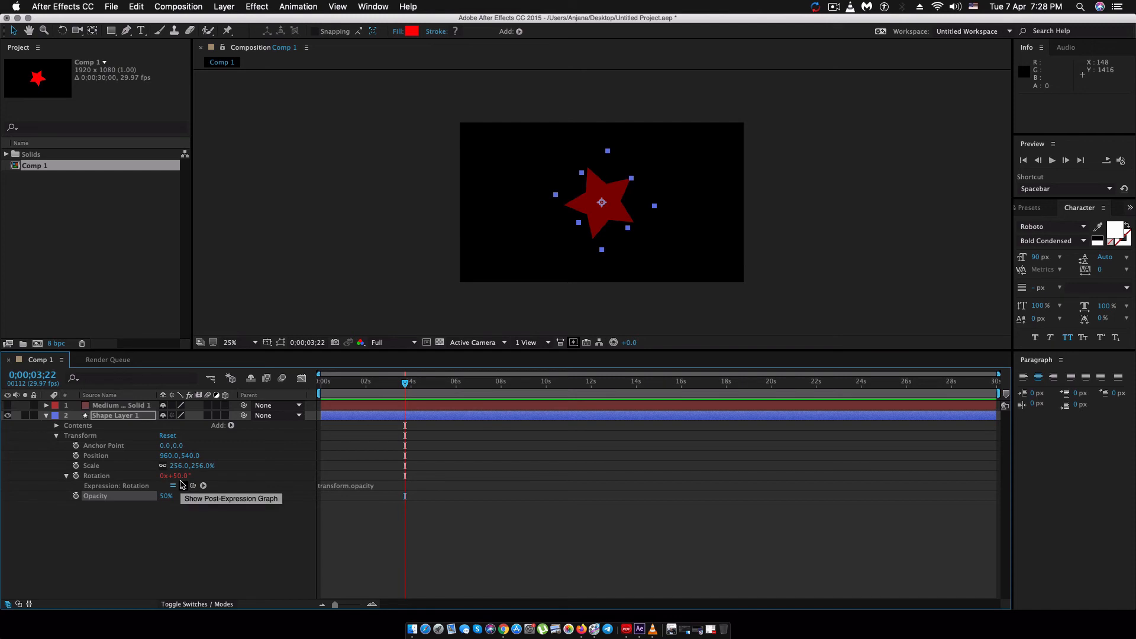
left_click(185, 544)
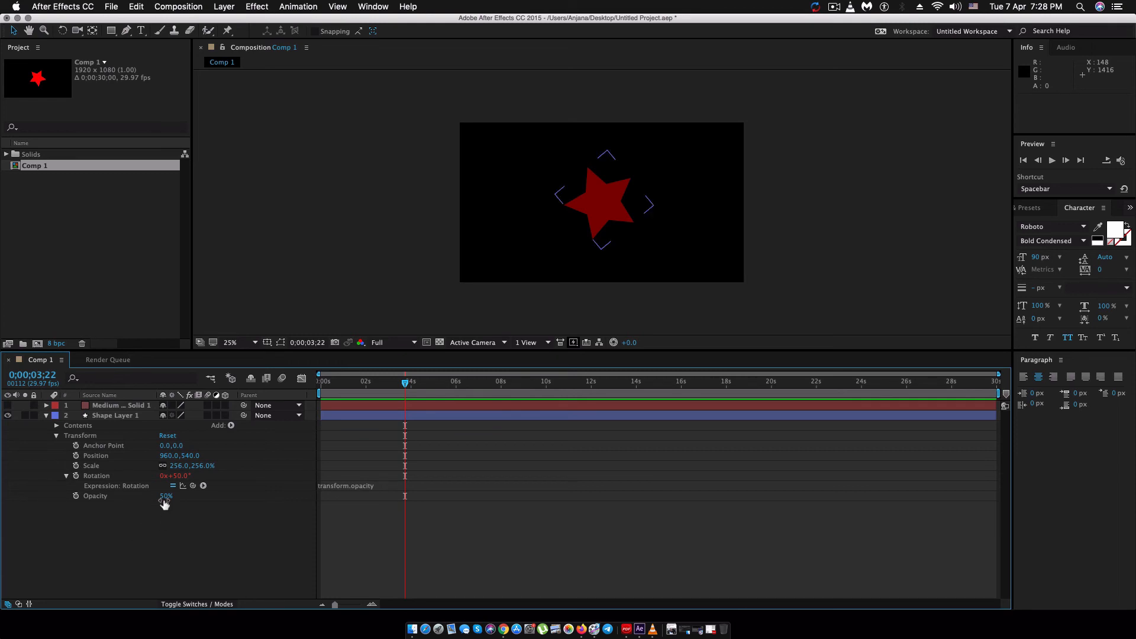
- Raise the star's opacity to 100% and try to push it and the linked rotation beyond that value
left_click_drag(165, 504, 172, 500)
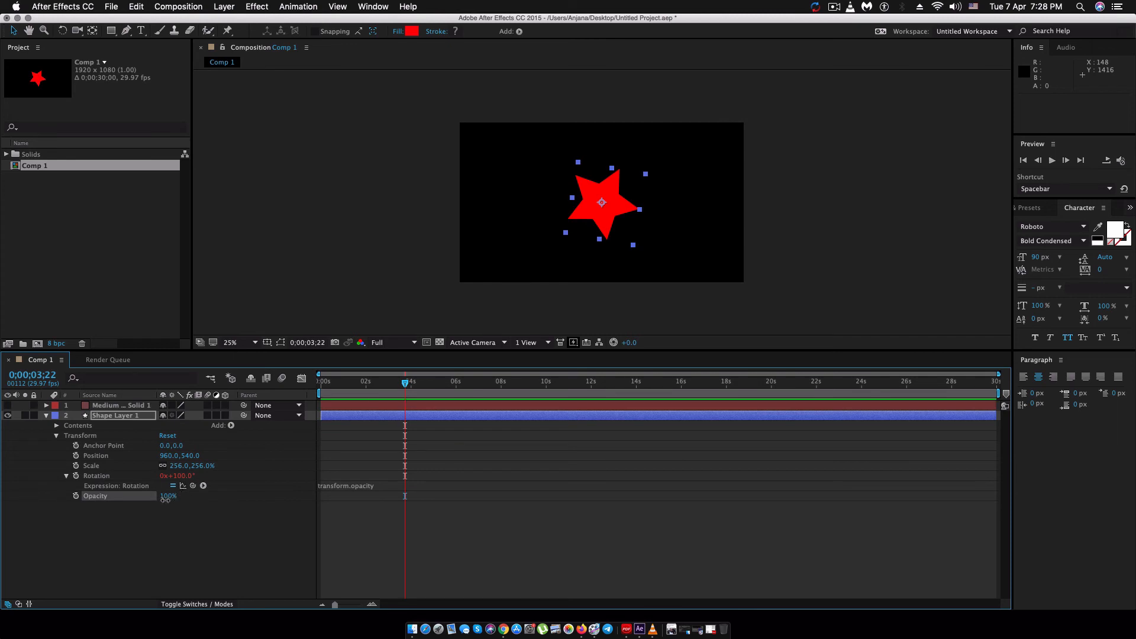
left_click_drag(165, 500, 261, 513)
left_click_drag(168, 500, 381, 558)
left_click(166, 513)
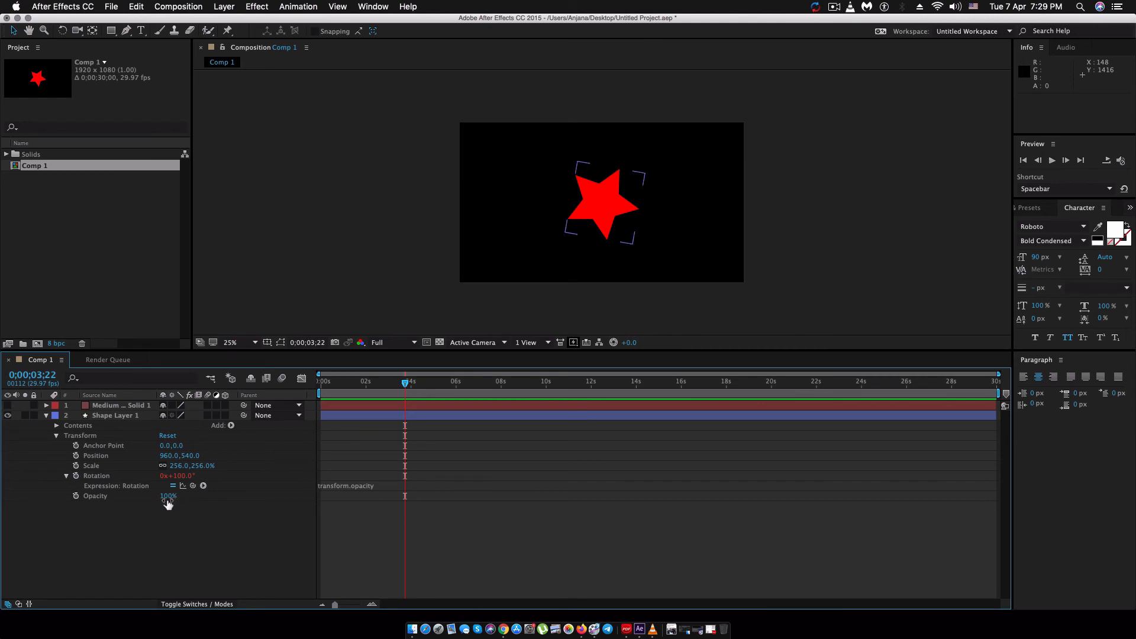
left_click(177, 477)
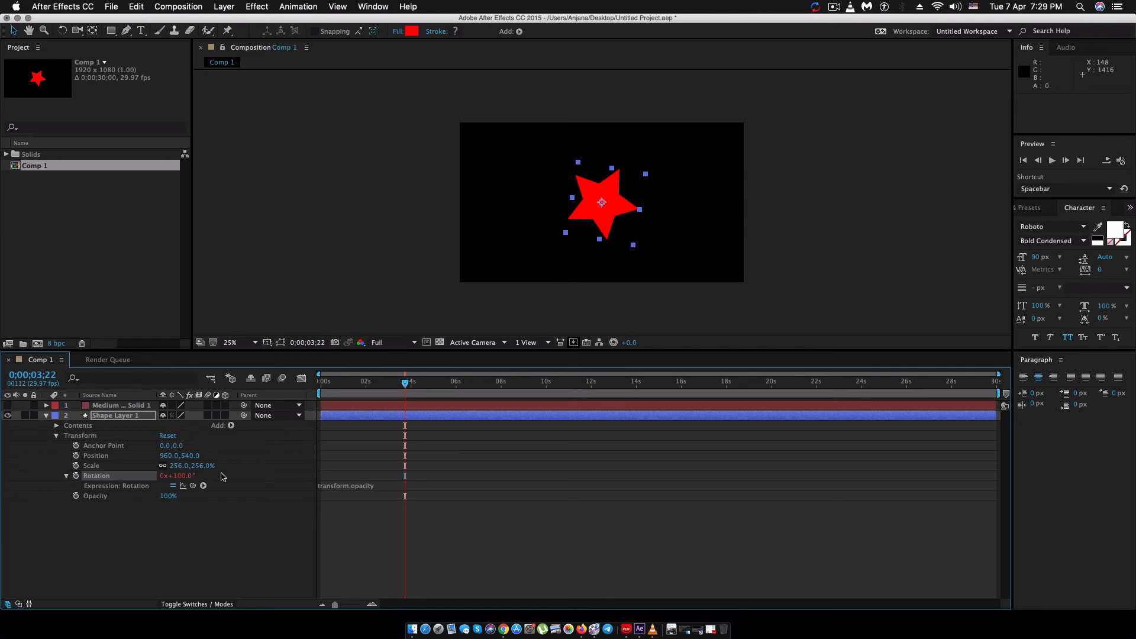
left_click_drag(167, 497, 211, 499)
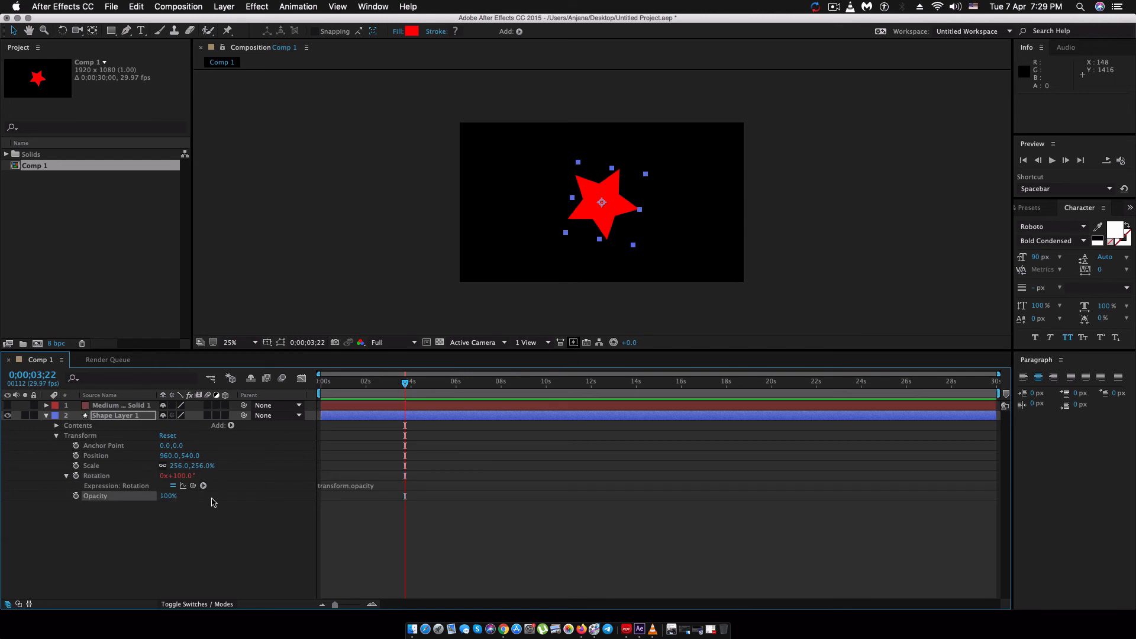
left_click(201, 507)
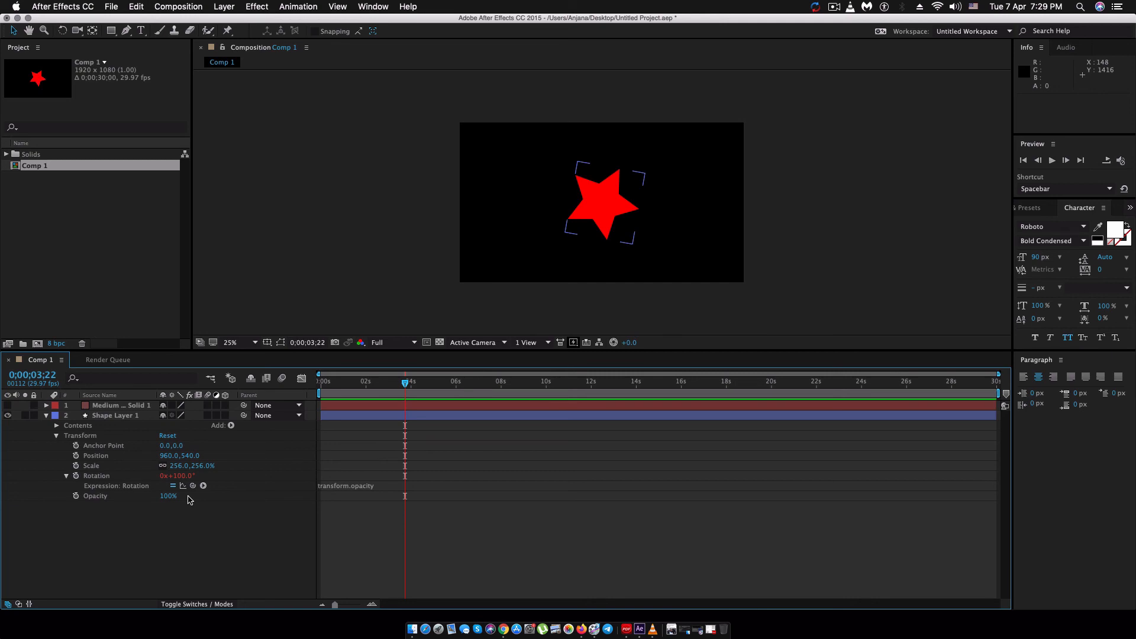
- Extend the star's rotation expression to transform.opacity+10 and deselect the layer
left_click(405, 486)
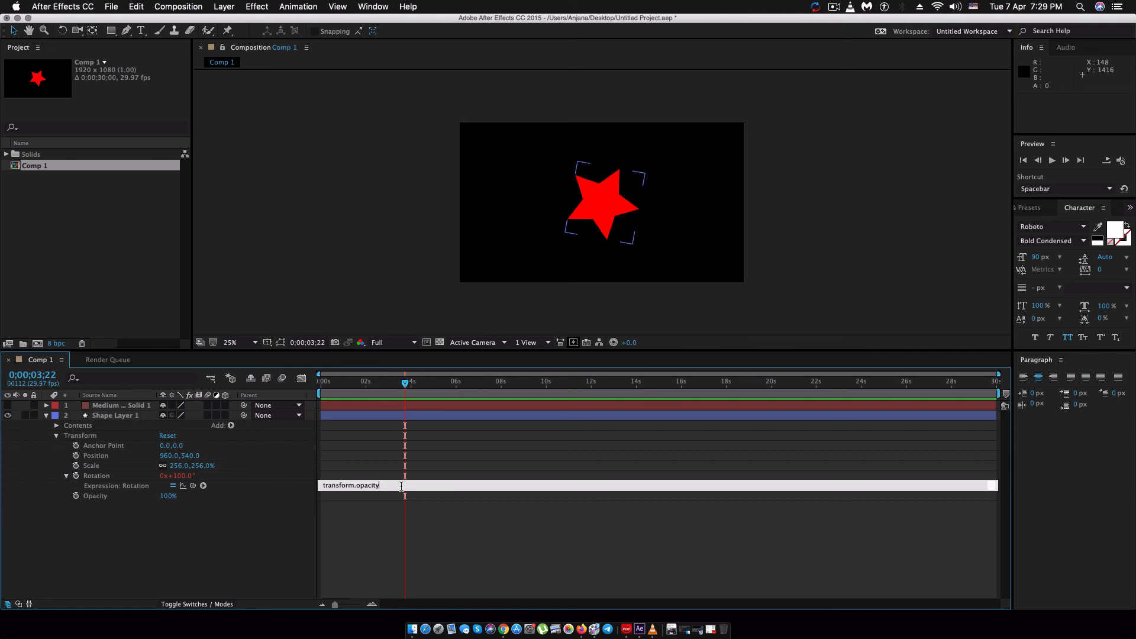
type("+10")
key("KP_Enter")
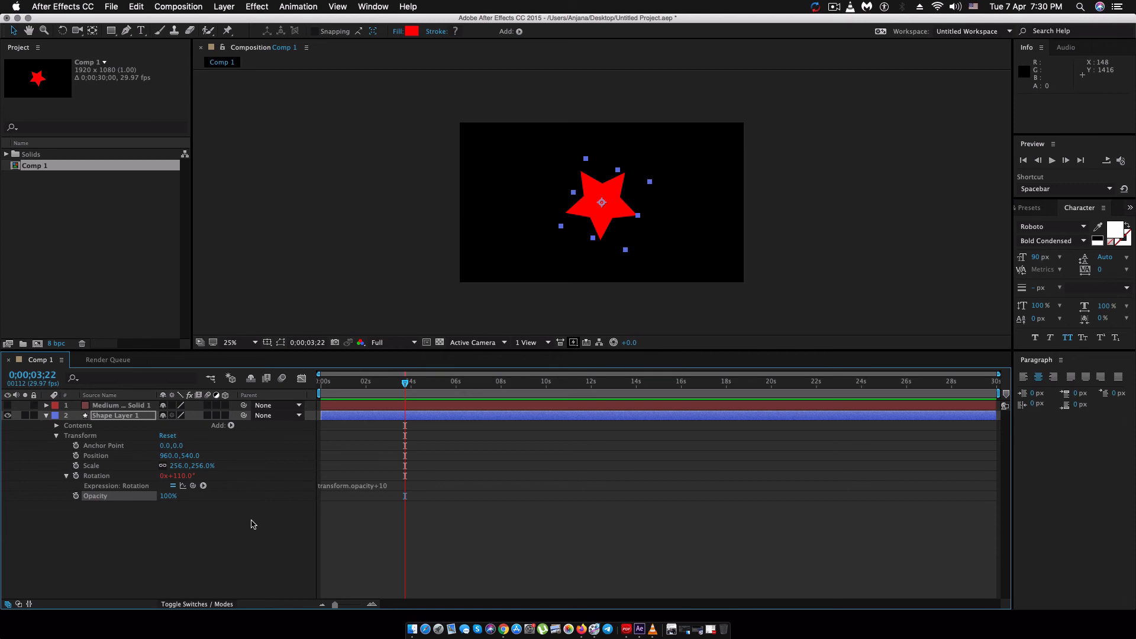
left_click(254, 524)
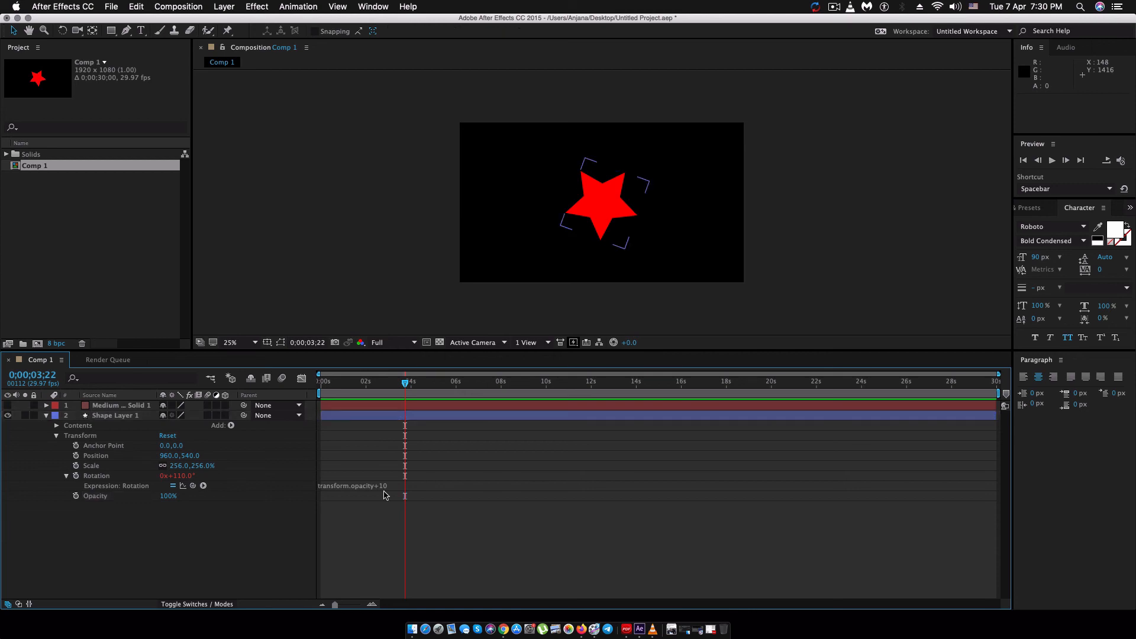
- Try the +10 rotation expression with the star's opacity at 0% and at 25%
left_click_drag(168, 496, 191, 505)
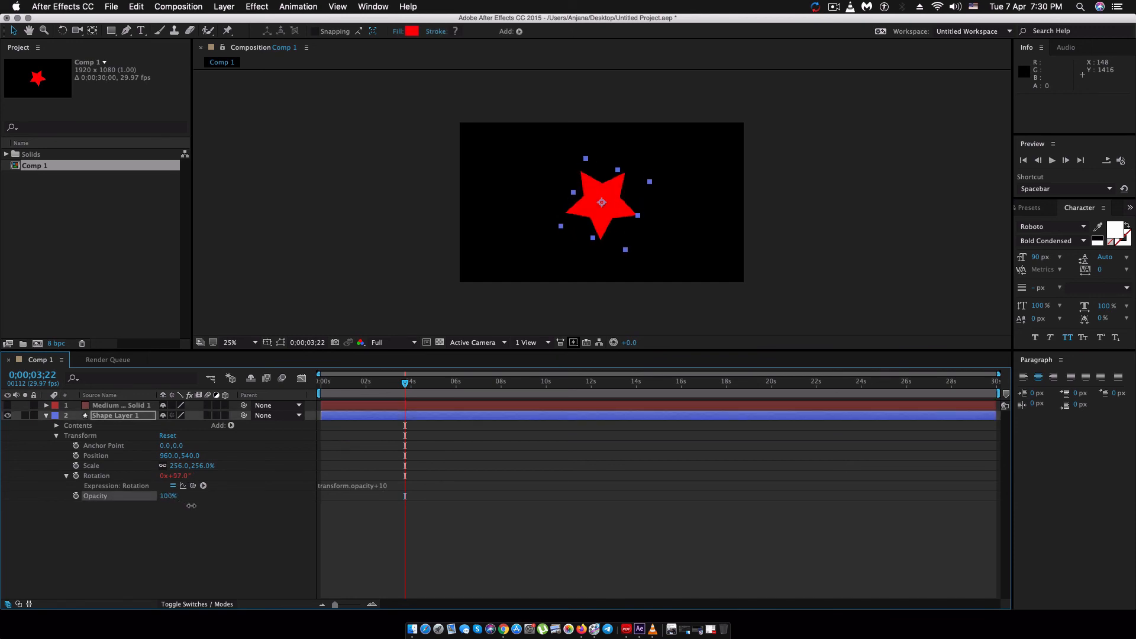
left_click(170, 496)
type("0")
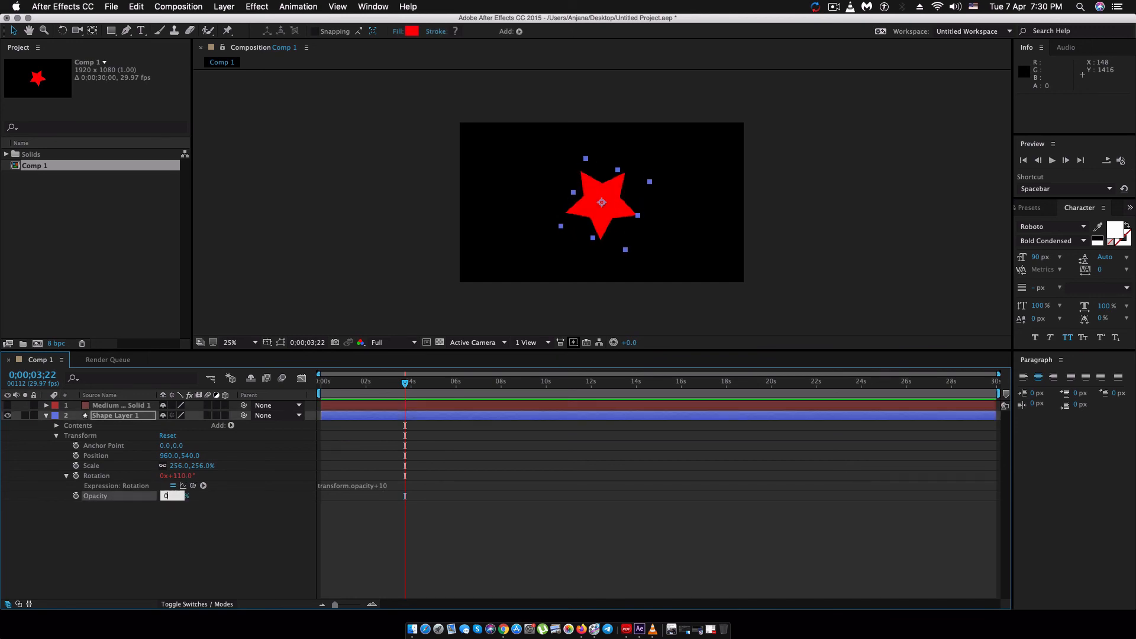
key("Return")
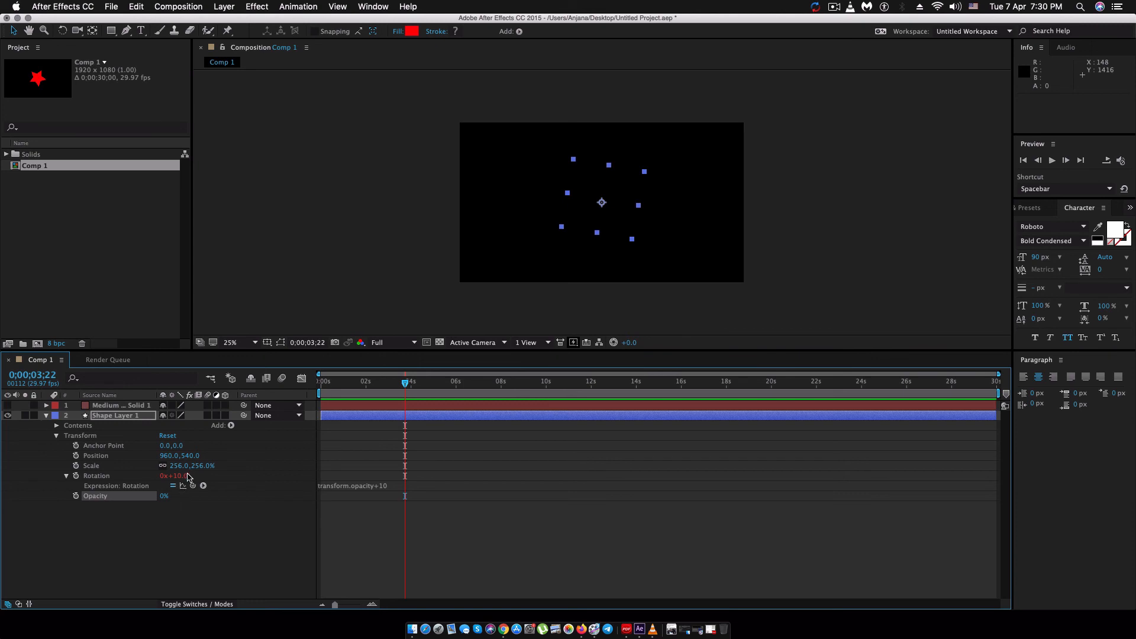
left_click(164, 497)
type("25")
key("Return")
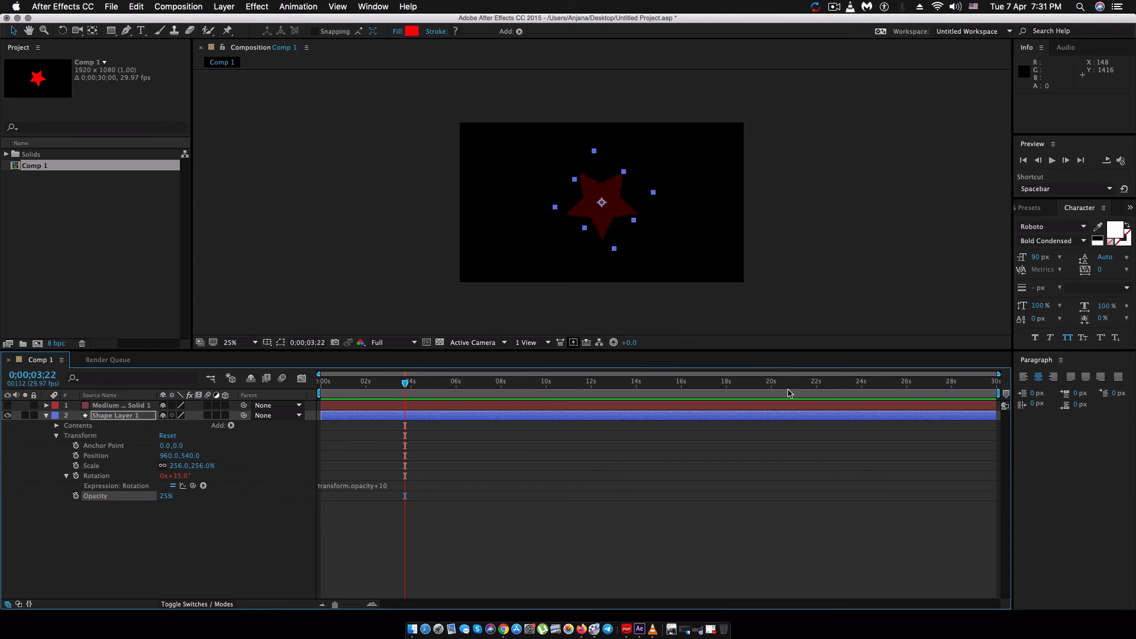
- Set the star's opacity back to 100% and deselect the layer
left_click(164, 497)
type("4")
type("100")
key("Return")
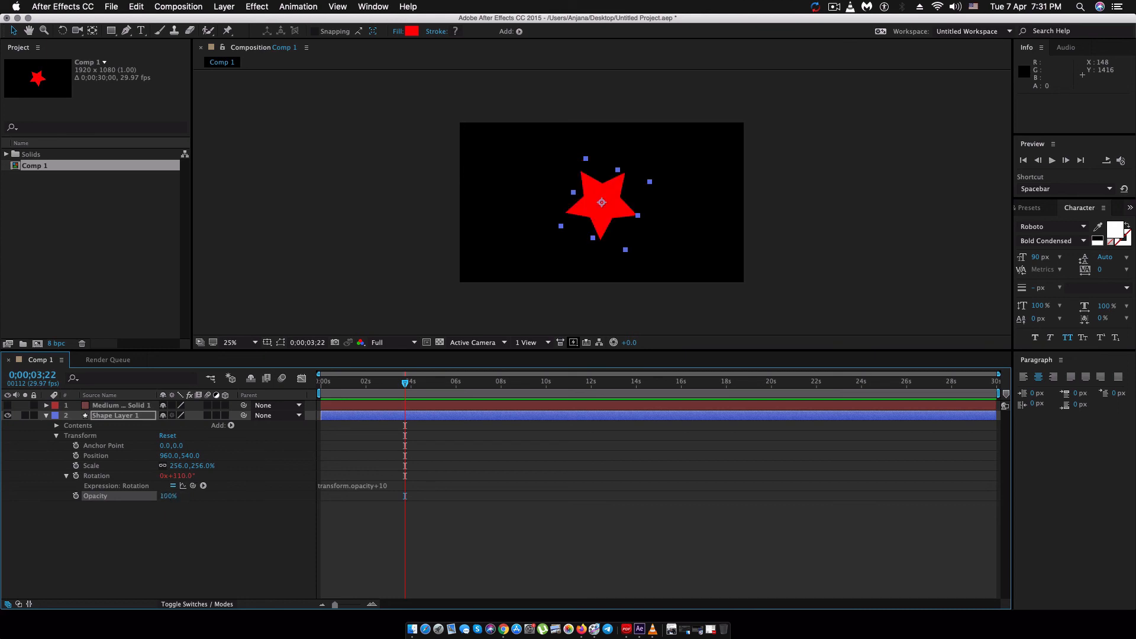
left_click(249, 526)
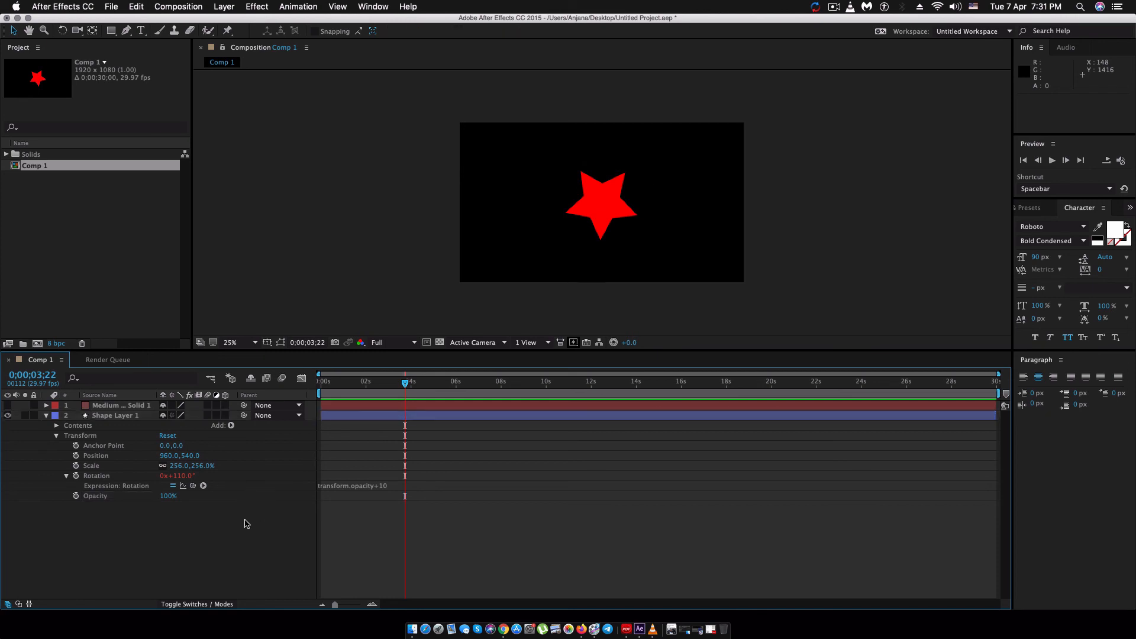
- Play a preview of the composition and stop it at 0;00;06;15
left_click(186, 501)
key("space")
key("space")
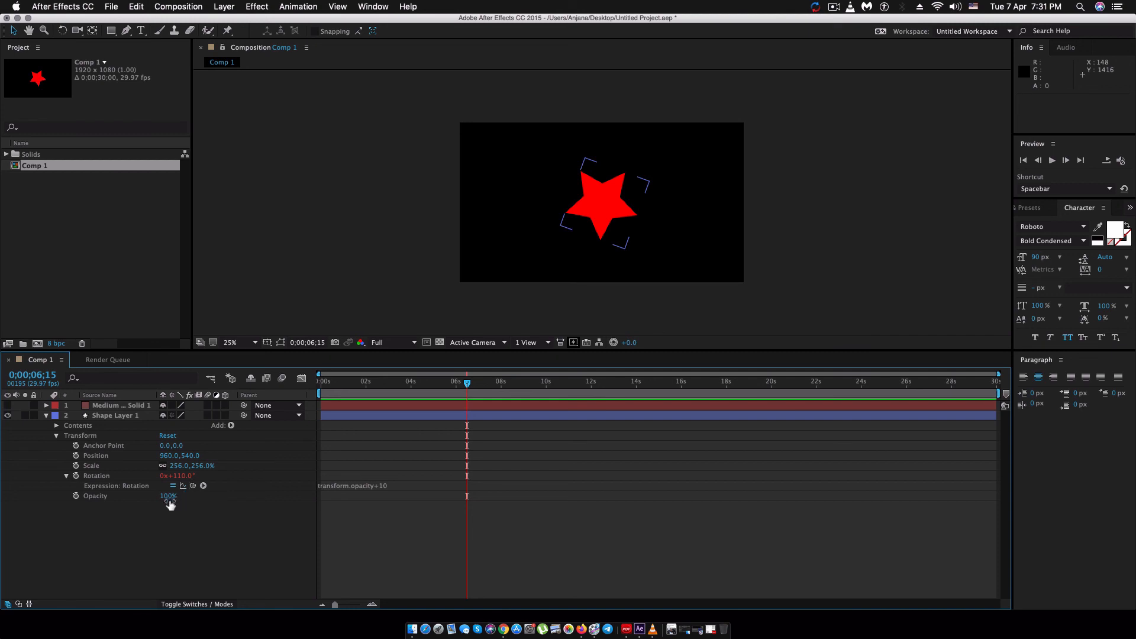
- Replace the +10 in the star's rotation expression with *2 so it reads transform.opacity*2
left_click(398, 486)
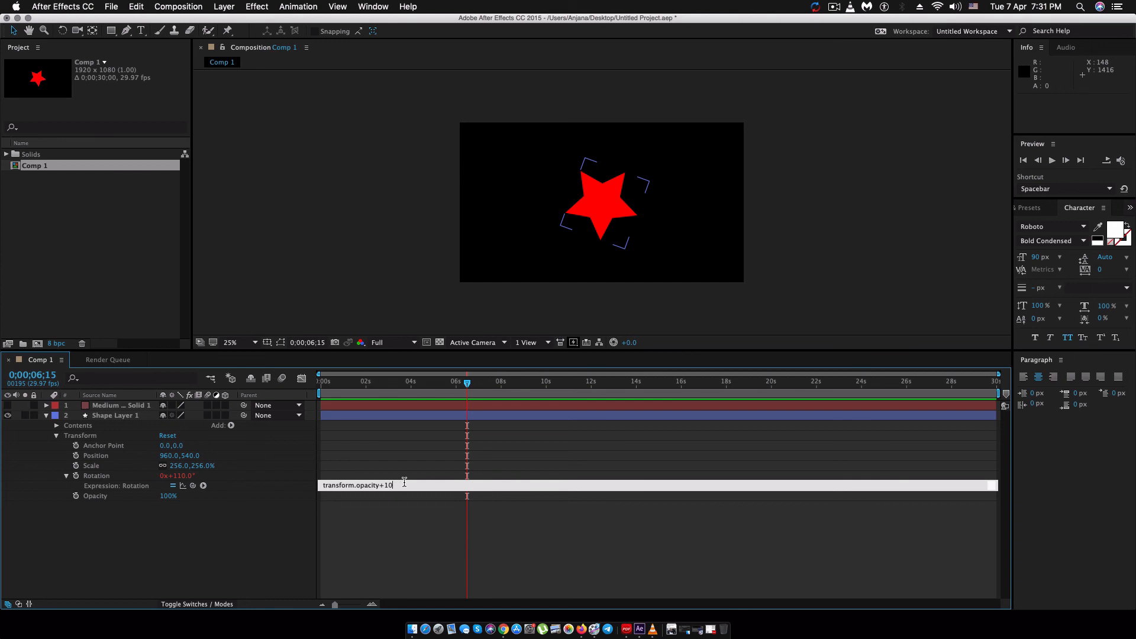
key("BackSpace")
key("BackSpace")
key("BackSpace")
type("*2")
key("KP_Enter")
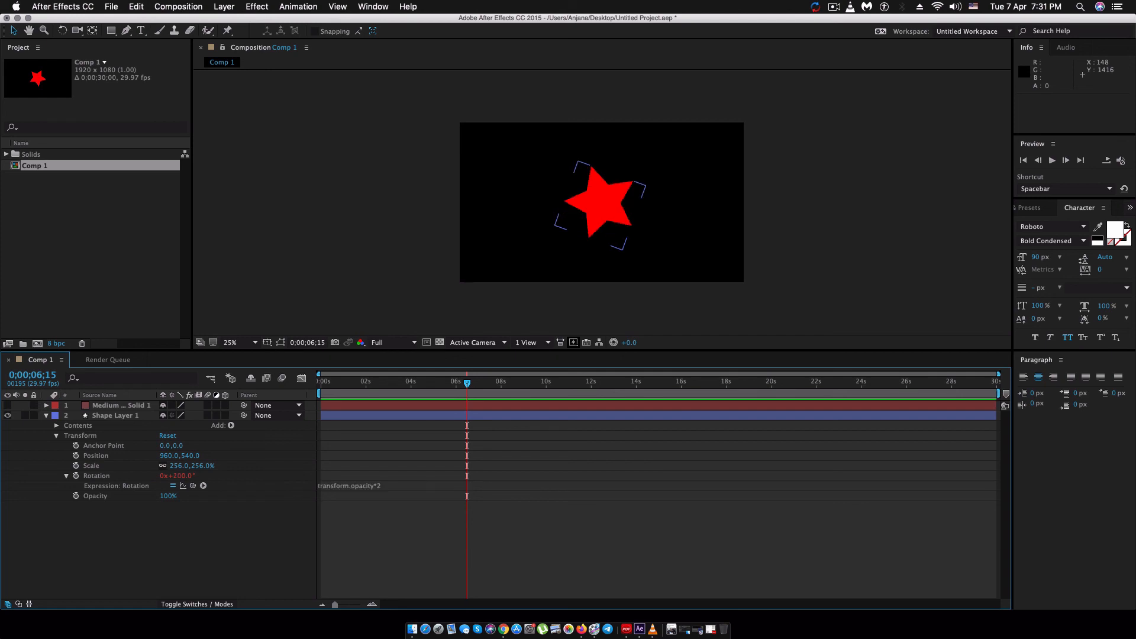
- Set the star's opacity to 5% to test the doubled rotation expression
left_click(166, 496)
left_click(172, 523)
left_click(163, 498)
type("5")
key("Return")
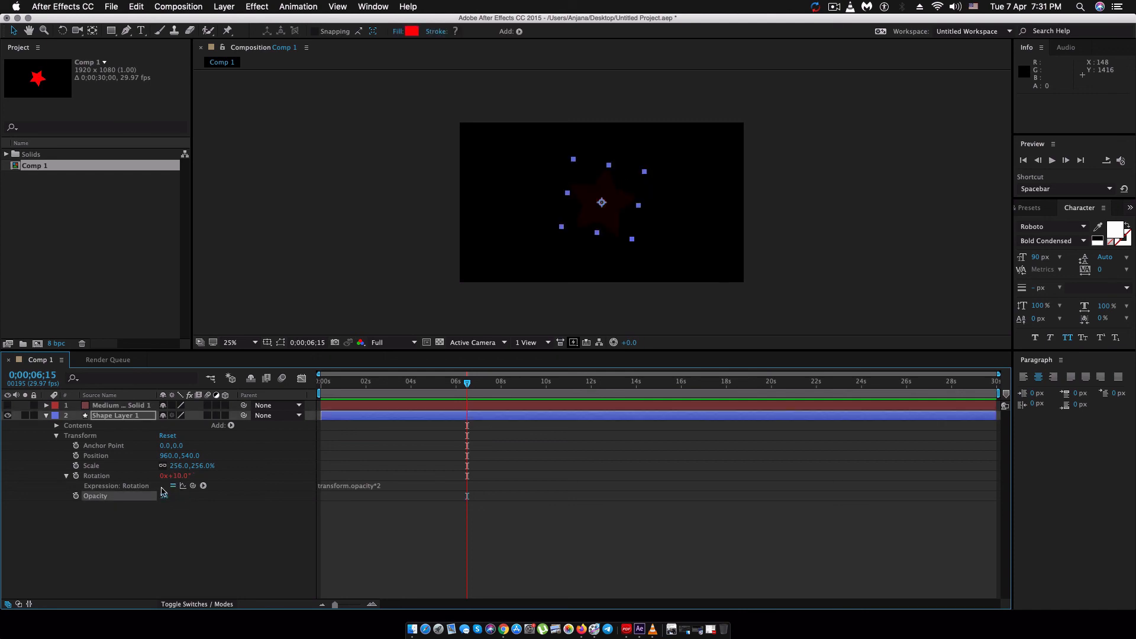
- Set the star's opacity to 50% with the doubling expression still driving its rotation
left_click(161, 498)
type("1")
key("BackSpace")
type("50")
key("Return")
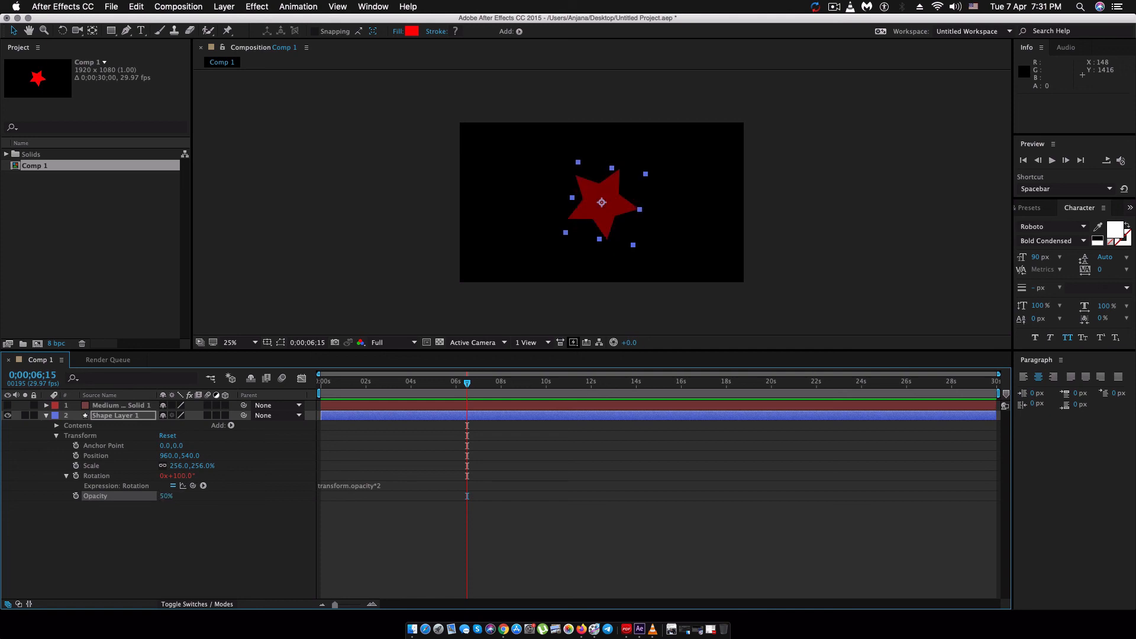
- Return the star's opacity to 100% under the doubling expression and deselect the layer
left_click(168, 497)
type("100")
key("Return")
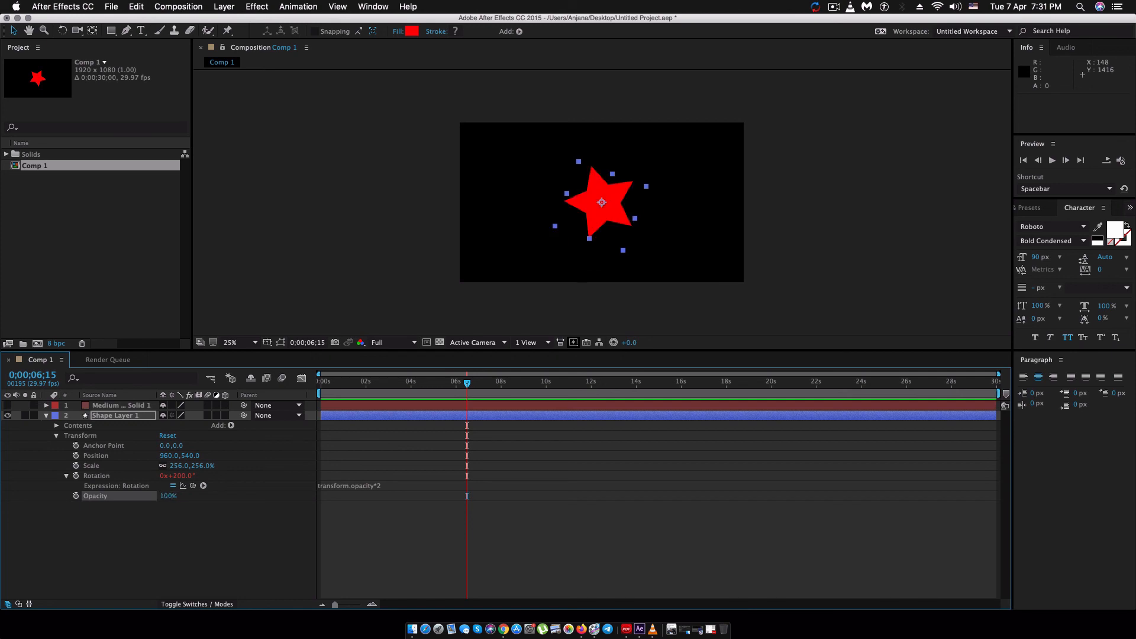
left_click(197, 523)
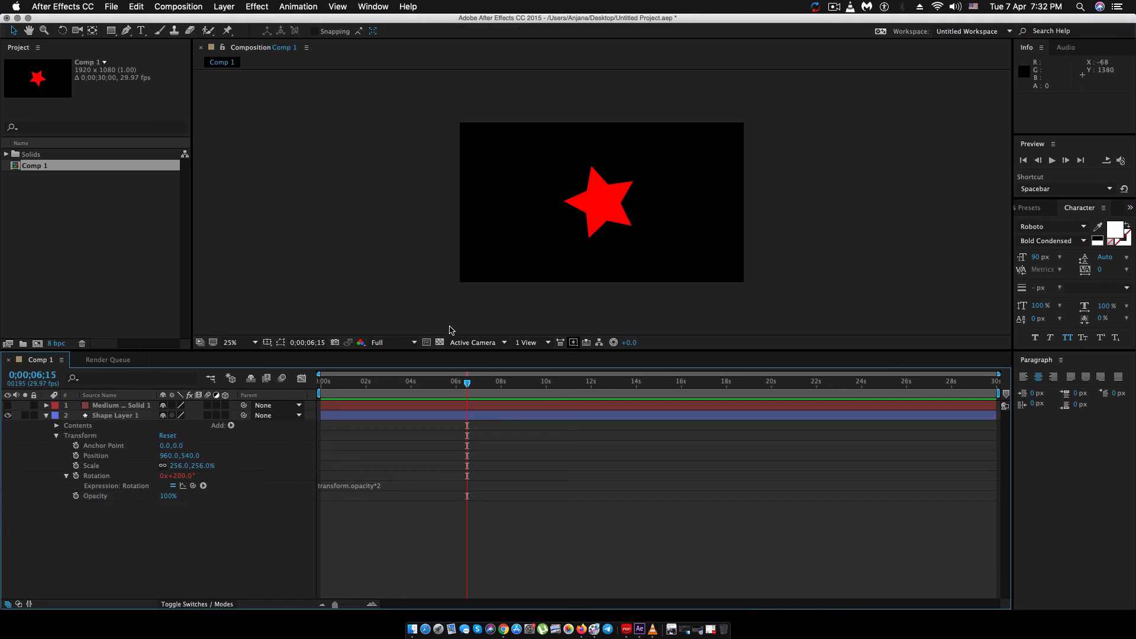